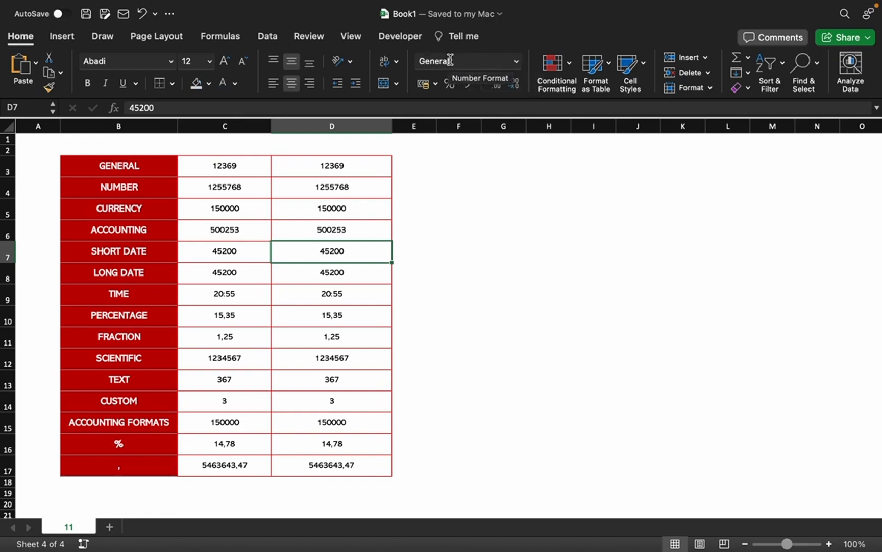
pyautogui.click(516, 62)
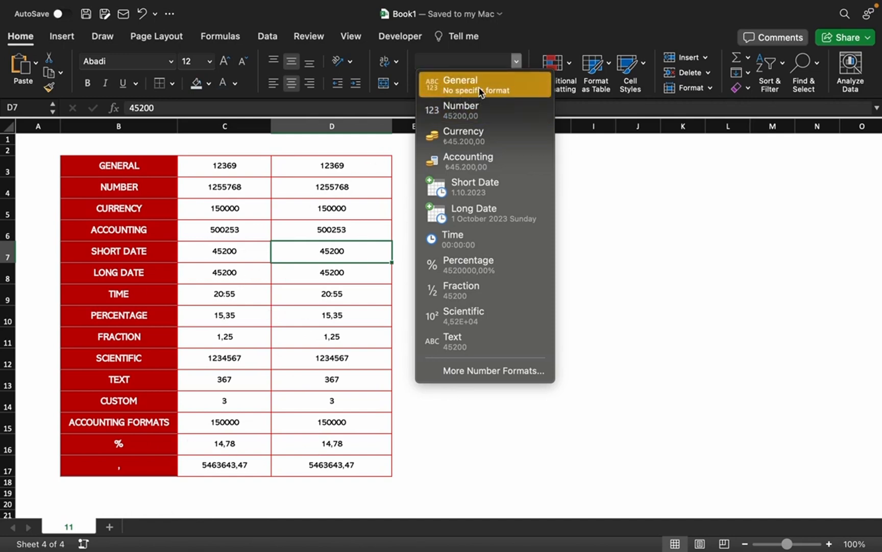
pyautogui.click(253, 177)
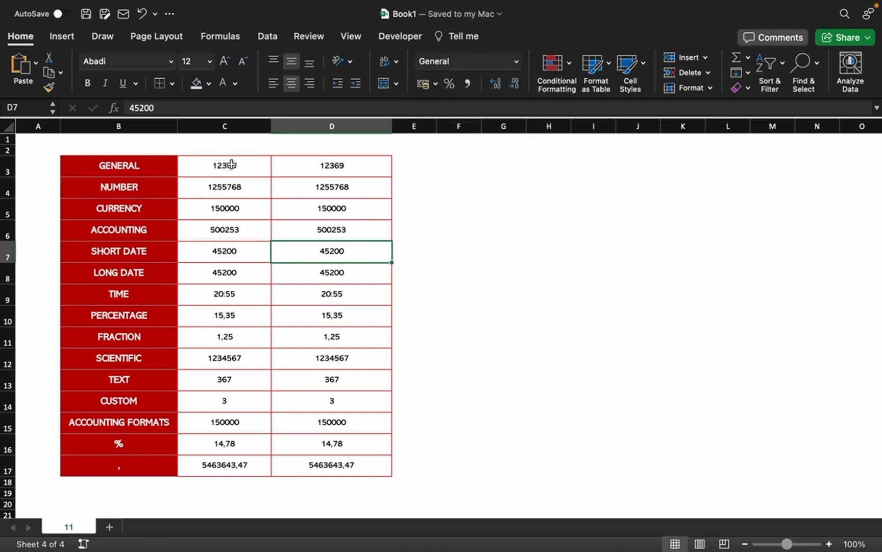
pyautogui.moveTo(232, 163); pyautogui.dragTo(332, 166)
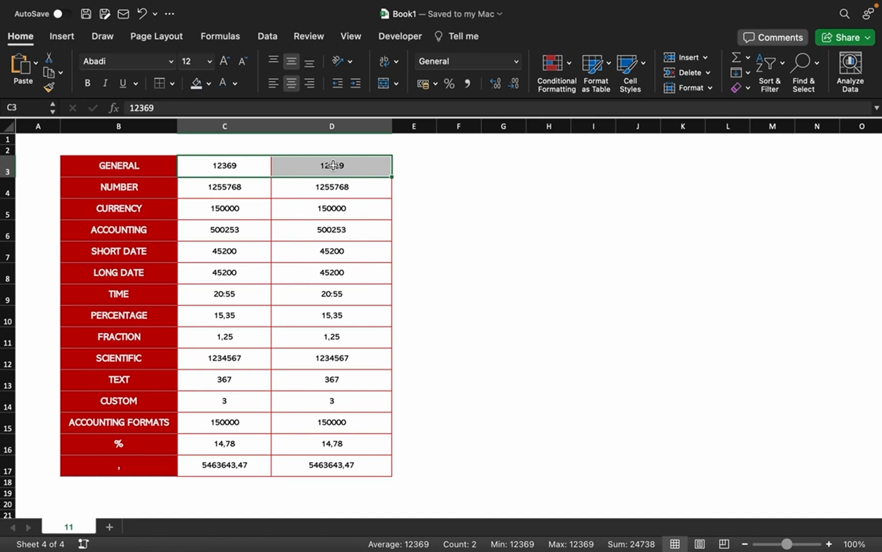
pyautogui.click(243, 165)
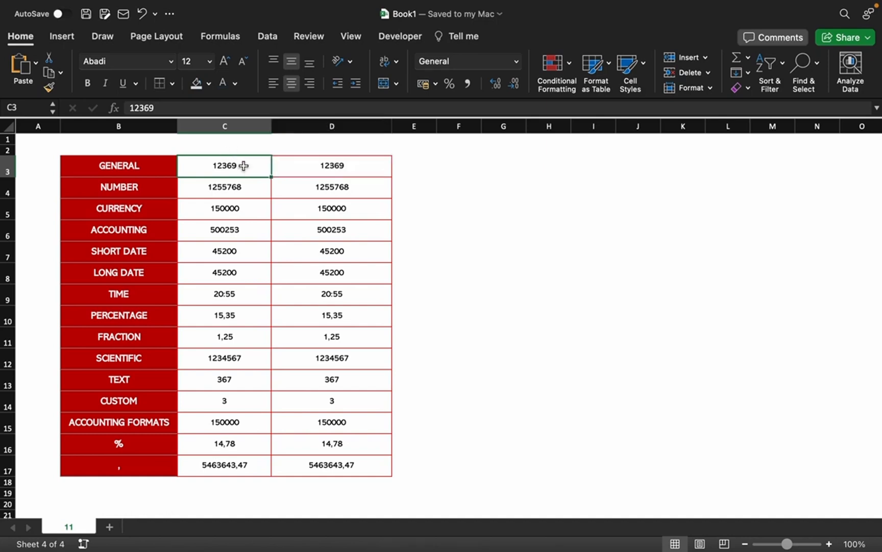
pyautogui.moveTo(243, 165); pyautogui.dragTo(282, 165)
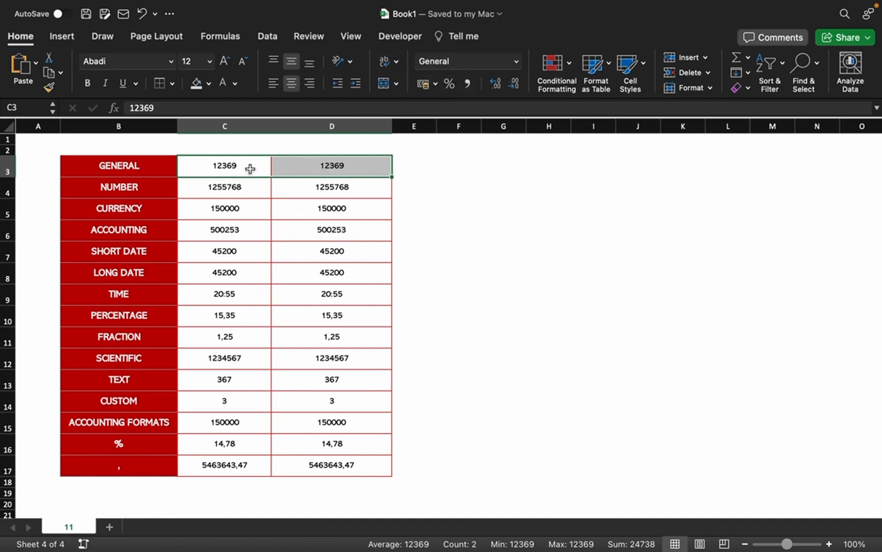
pyautogui.doubleClick(362, 165)
pyautogui.write('76')
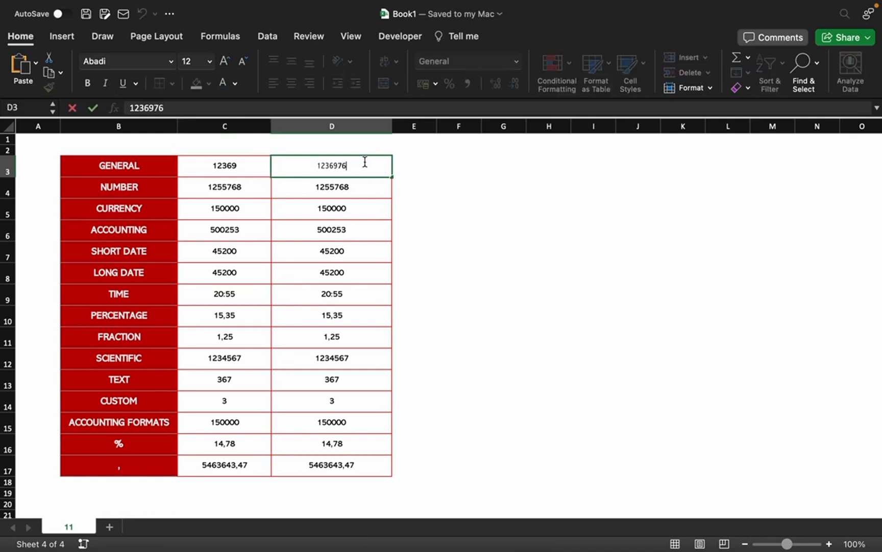
pyautogui.write('6870907987865765859')
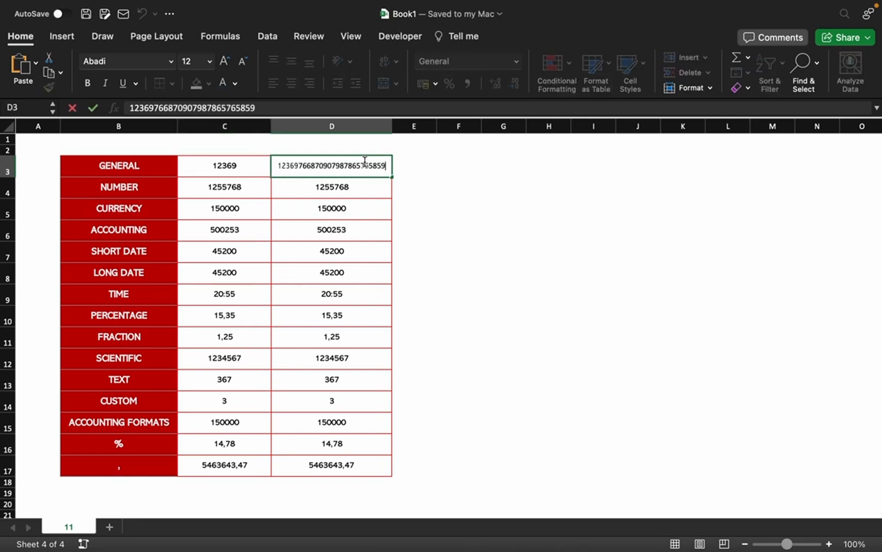
pyautogui.write('698698')
pyautogui.press('Return')
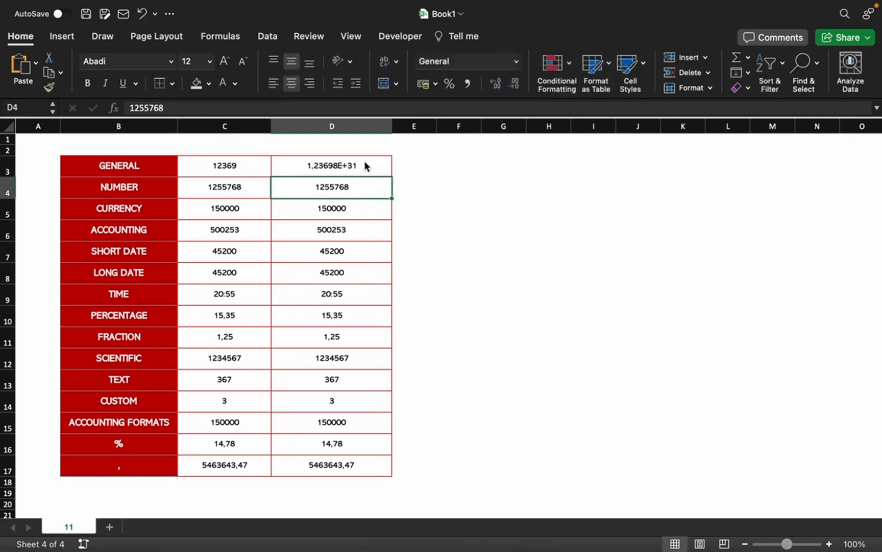
# Replace the General row's value in cell D3 with 769987.
pyautogui.click(353, 164)
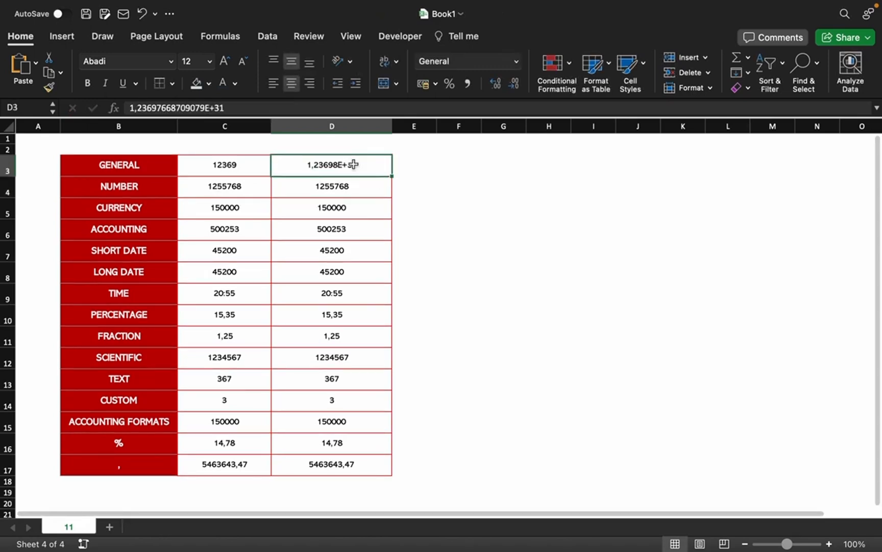
pyautogui.doubleClick(355, 164)
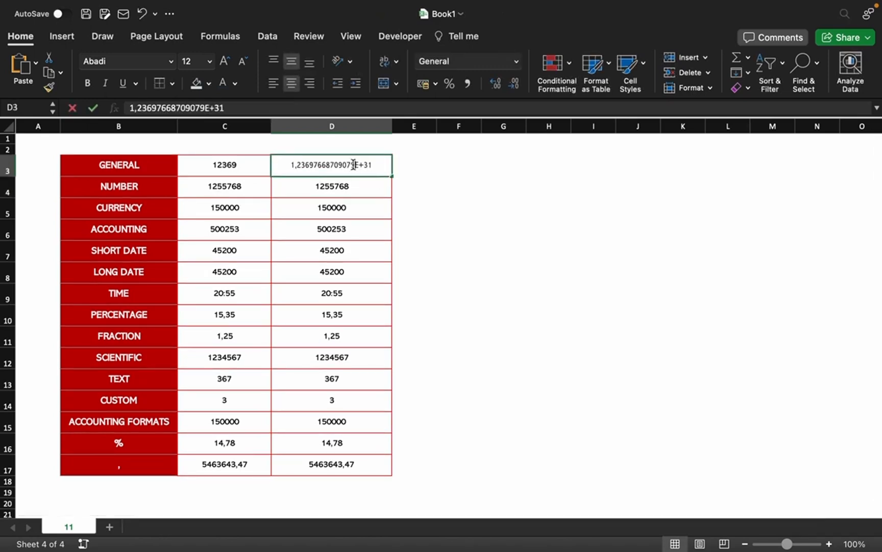
pyautogui.moveTo(347, 164); pyautogui.dragTo(393, 172)
pyautogui.press('BackSpace')
pyautogui.press('BackSpace')
pyautogui.press('BackSpace')
pyautogui.press('BackSpace')
pyautogui.press('BackSpace')
pyautogui.press('BackSpace')
pyautogui.press('BackSpace')
pyautogui.press('BackSpace')
pyautogui.press('BackSpace')
pyautogui.press('BackSpace')
pyautogui.press('BackSpace')
pyautogui.press('BackSpace')
pyautogui.press('BackSpace')
pyautogui.press('BackSpace')
pyautogui.press('BackSpace')
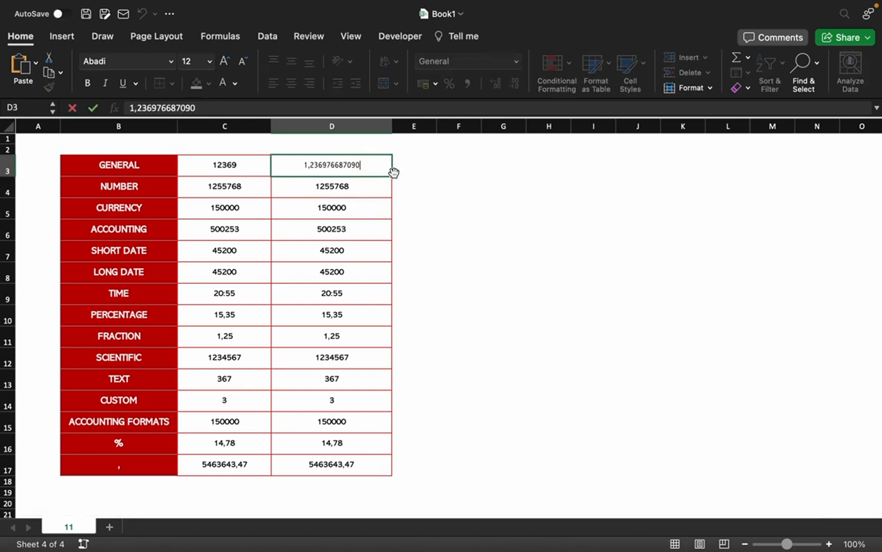
pyautogui.write('769987')
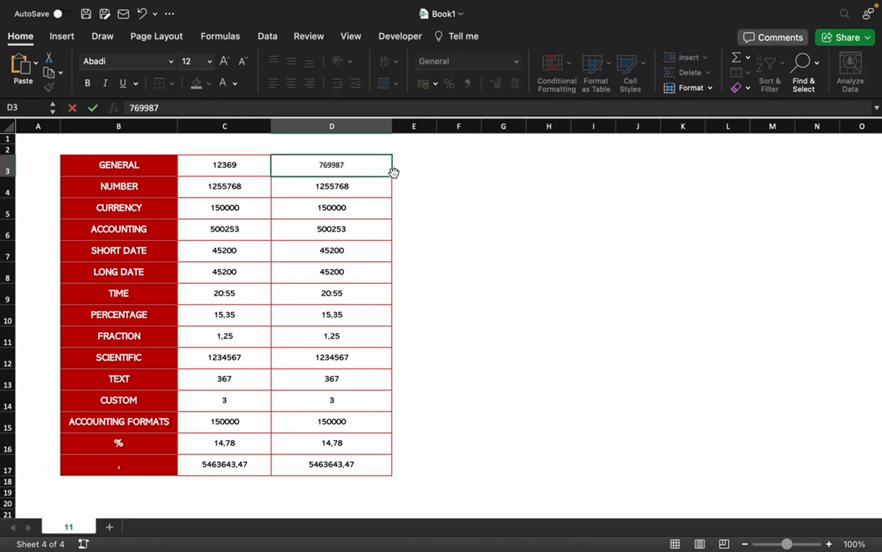
pyautogui.press('Return')
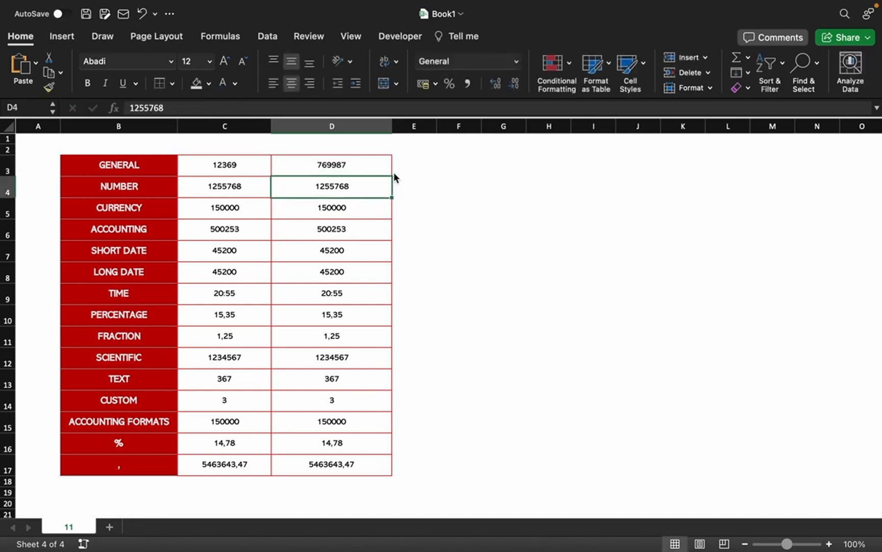
# Apply the Number format to D4 in the NUMBER row and the Currency format to D5 in the CURRENCY row.
pyautogui.click(516, 62)
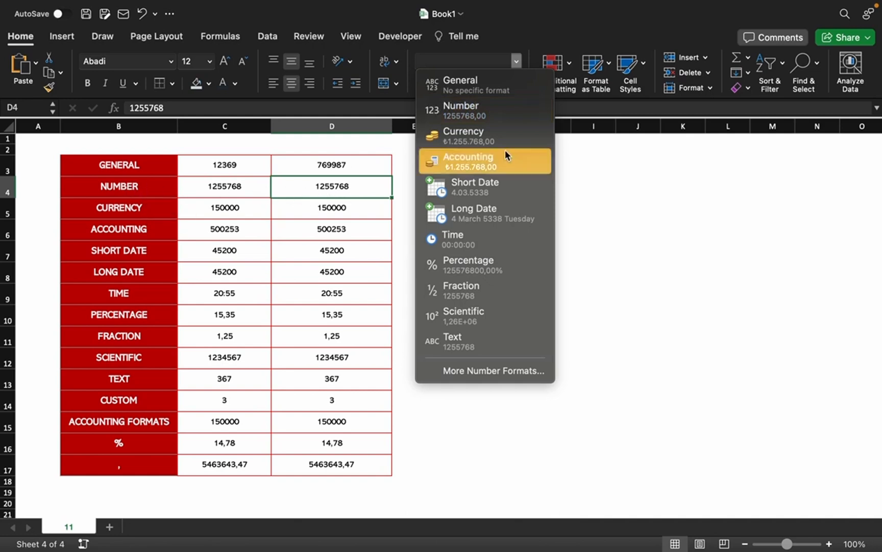
pyautogui.click(471, 111)
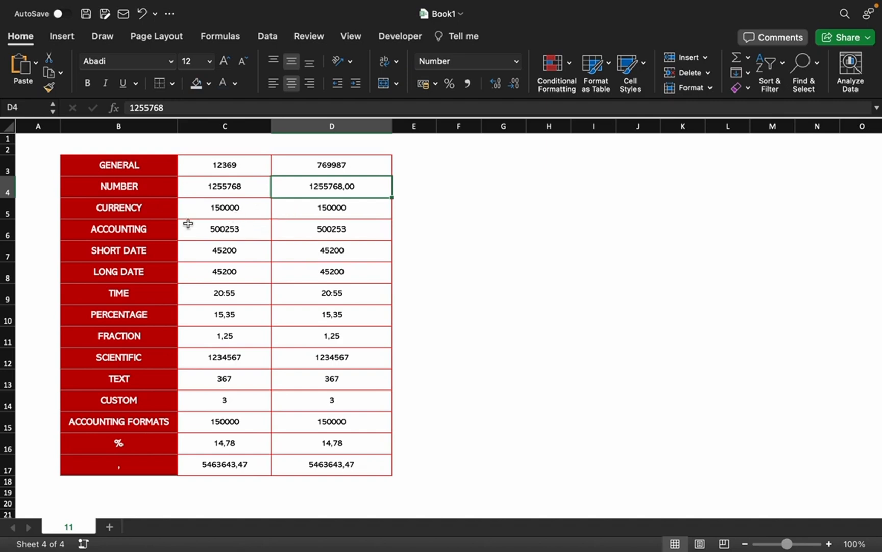
pyautogui.moveTo(126, 207); pyautogui.dragTo(337, 232)
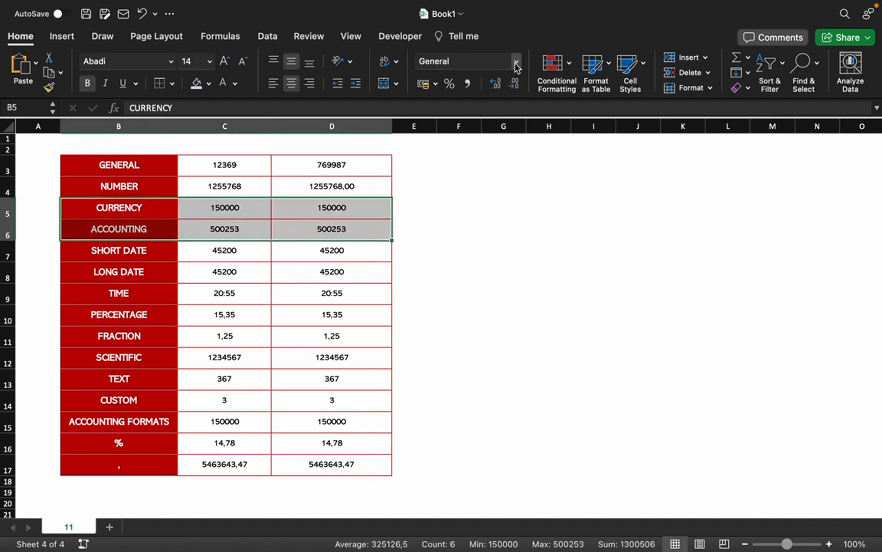
pyautogui.click(517, 66)
pyautogui.click(329, 207)
pyautogui.click(335, 206)
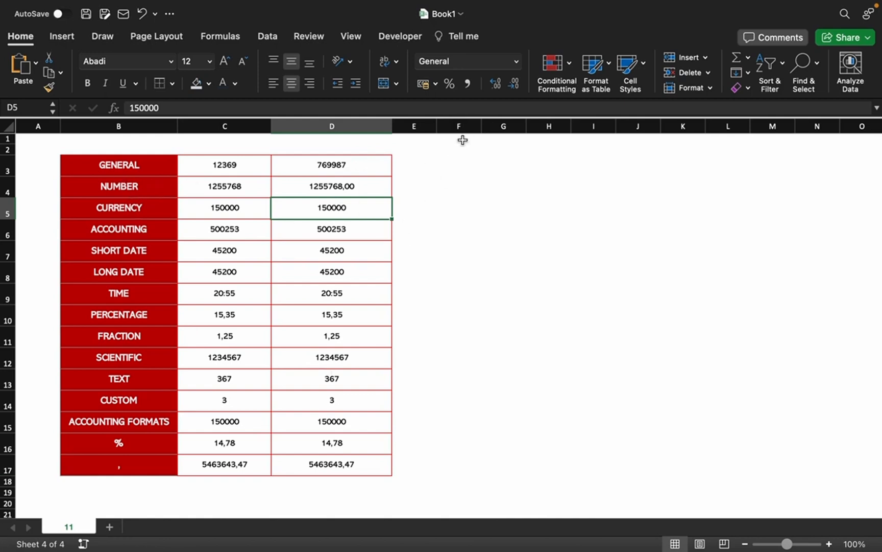
pyautogui.click(516, 62)
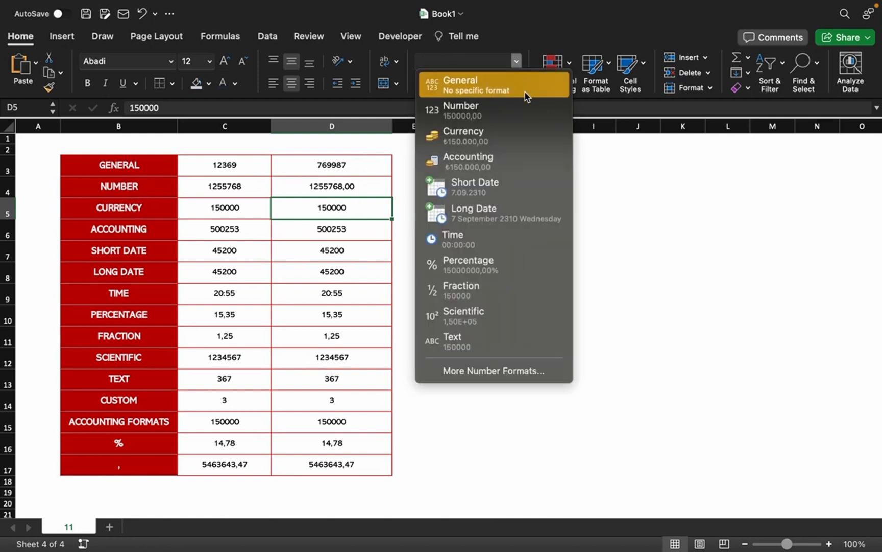
pyautogui.click(509, 135)
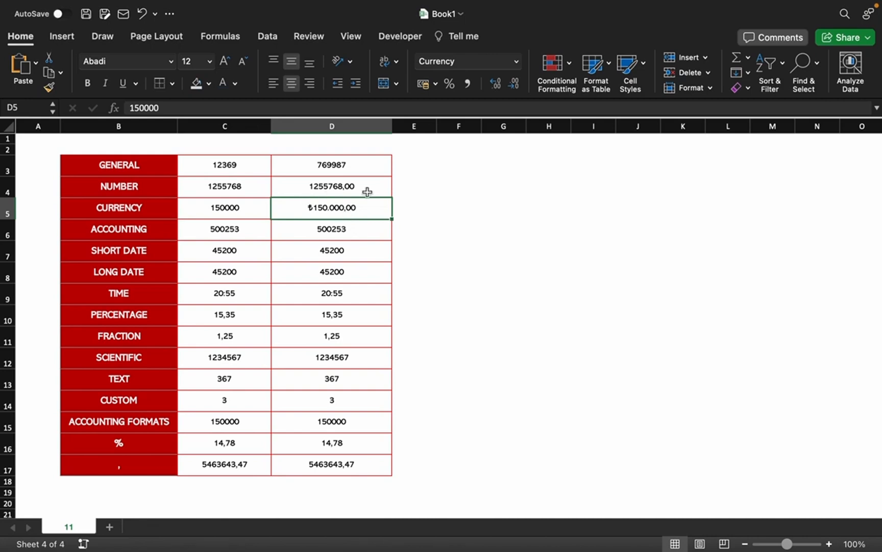
# Apply the Accounting format to cell D6 in the ACCOUNTING row.
pyautogui.click(346, 225)
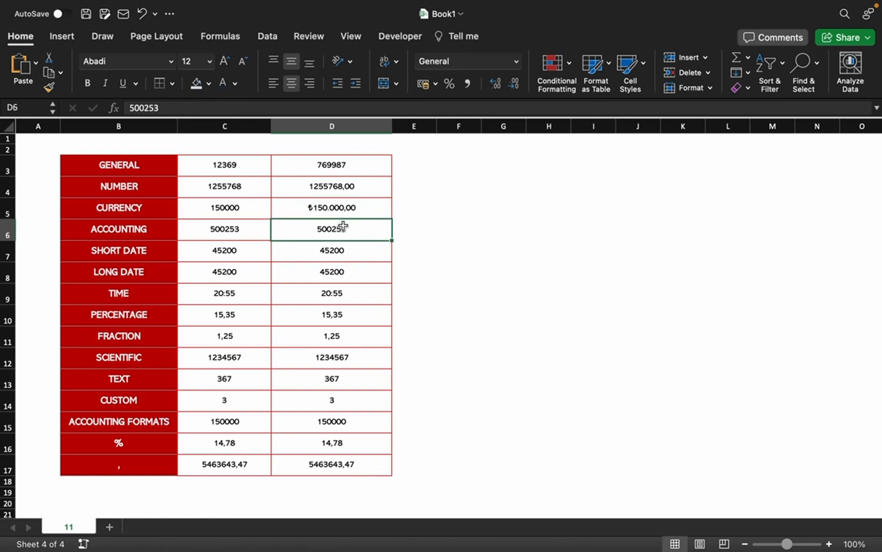
pyautogui.click(516, 61)
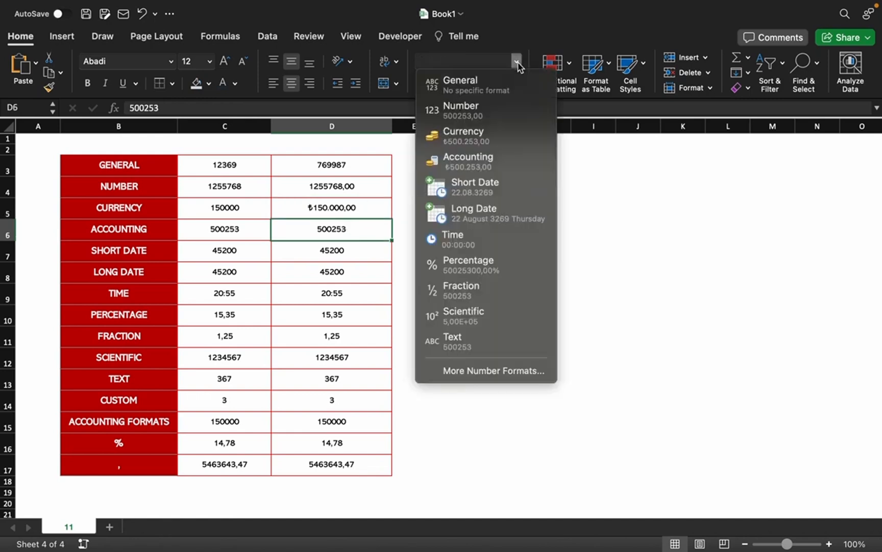
pyautogui.click(496, 159)
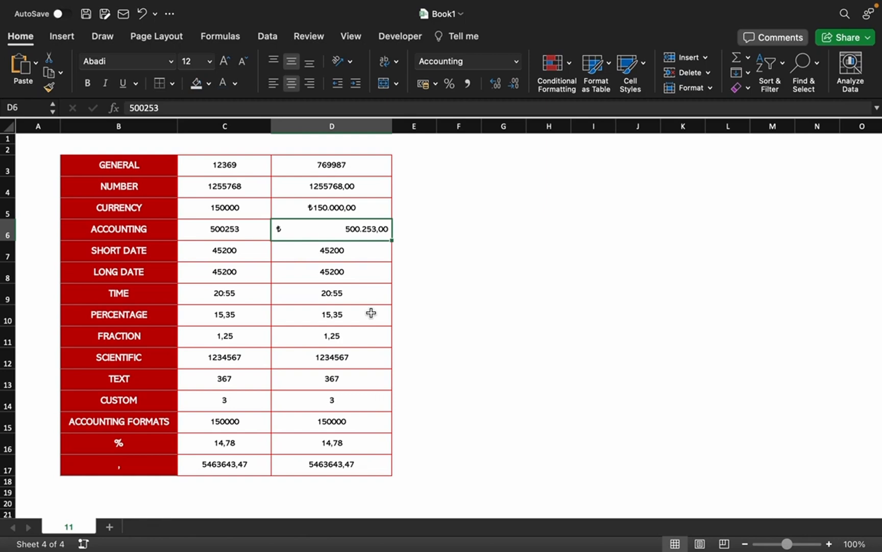
# Enter the date 1.10.2023 in C7 and C8, the SHORT DATE and LONG DATE rows.
pyautogui.moveTo(152, 249); pyautogui.dragTo(153, 267)
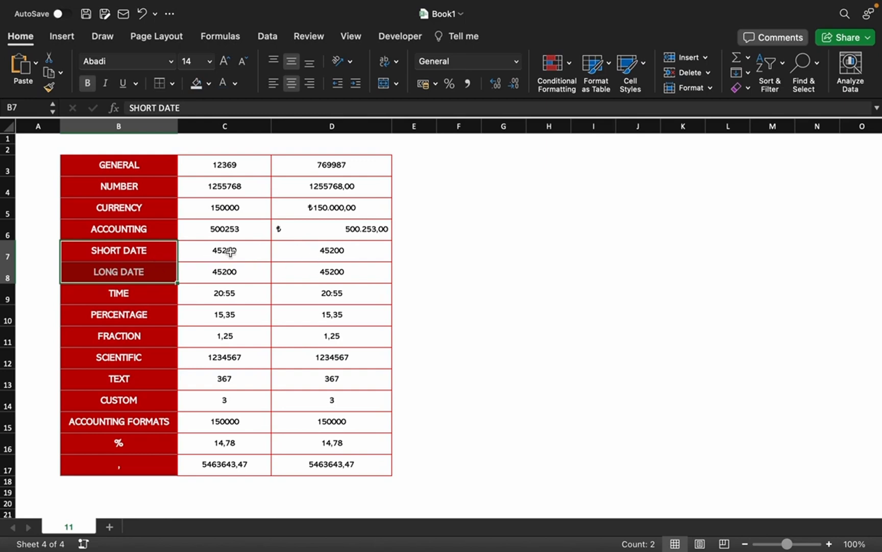
pyautogui.click(316, 251)
pyautogui.click(220, 248)
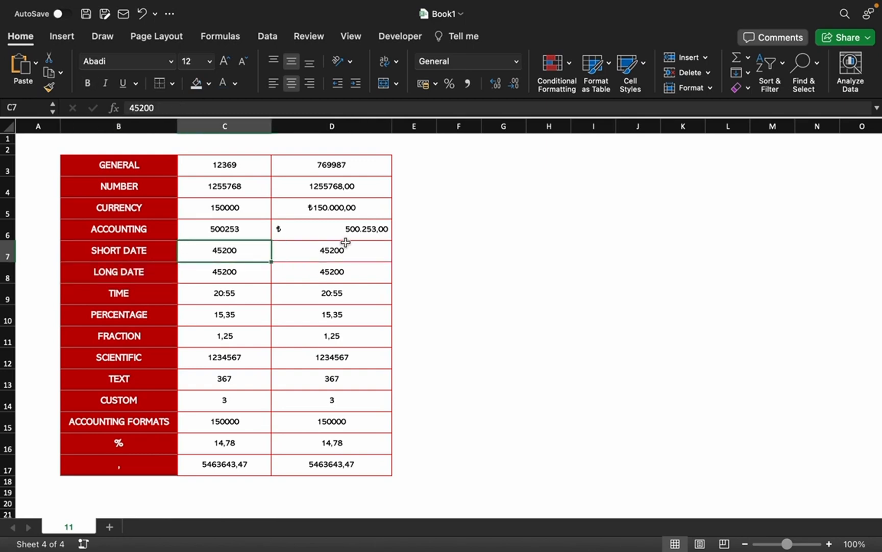
pyautogui.write('1.10.2023')
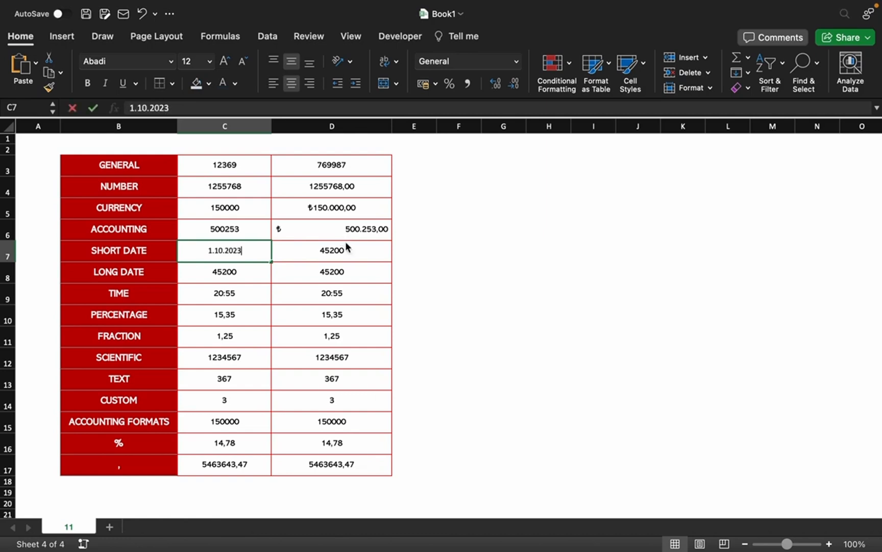
pyautogui.press('Return')
pyautogui.write('1.10.2023')
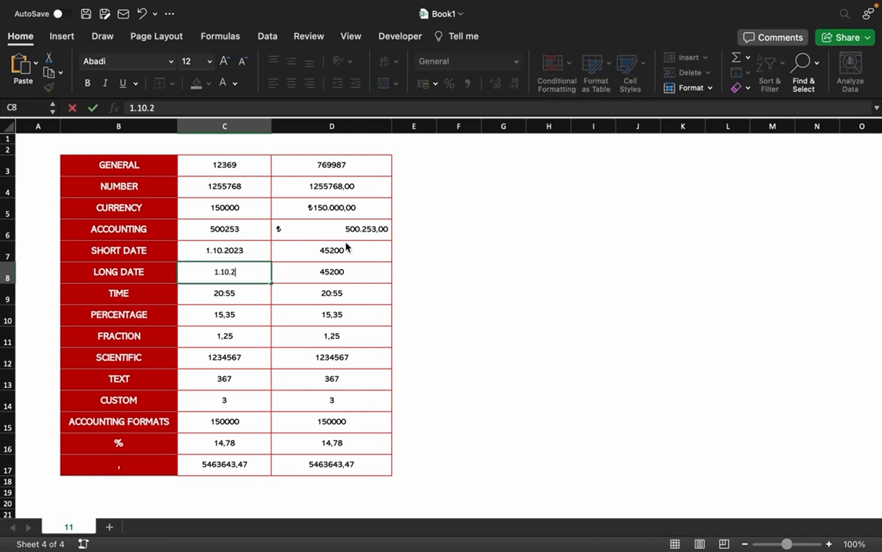
pyautogui.press('Return')
# Copy the two dates from C7:C8 into D7:D8.
pyautogui.moveTo(248, 253); pyautogui.dragTo(244, 267)
pyautogui.hotkey('ctrl', 'c')
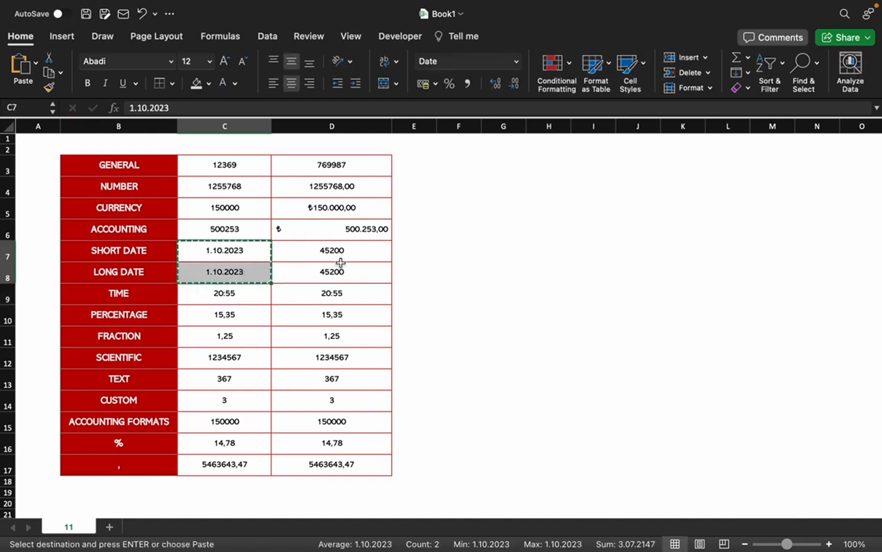
pyautogui.click(347, 257)
pyautogui.press('super+v')
# Apply the Short Date format to cell D7 in the SHORT DATE row.
pyautogui.click(351, 252)
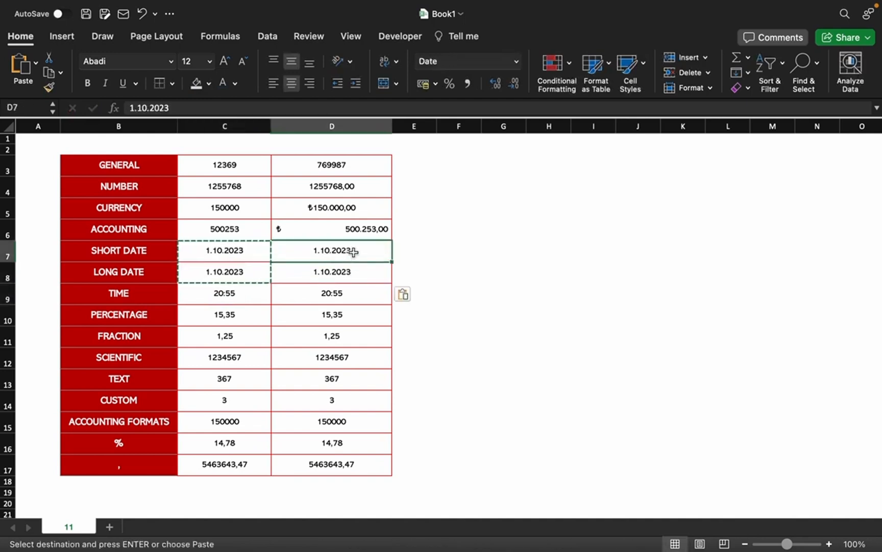
pyautogui.click(517, 62)
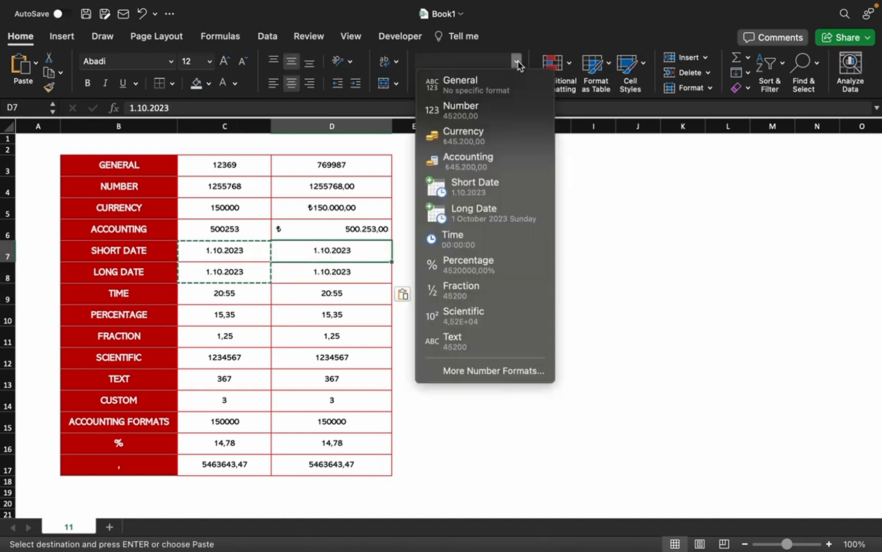
pyautogui.click(471, 189)
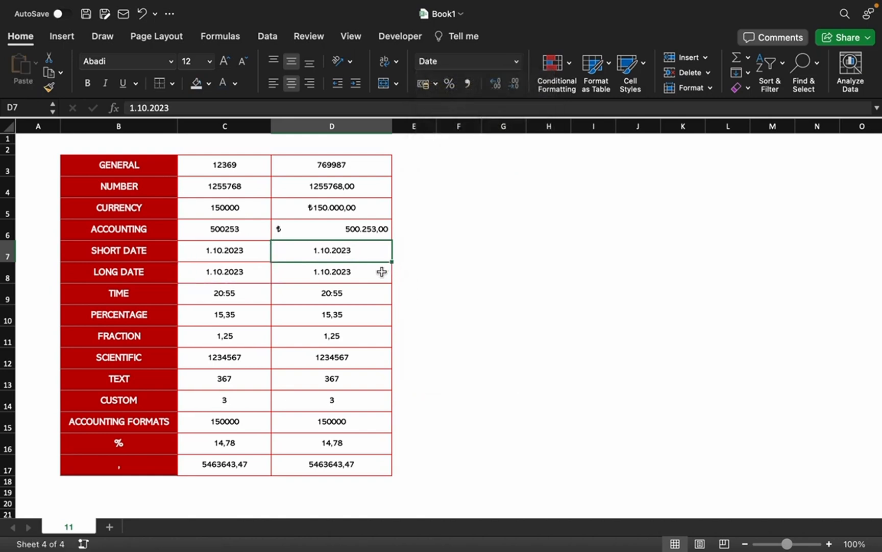
# Apply the Long Date format to cell D8 in the LONG DATE row.
pyautogui.click(358, 276)
pyautogui.moveTo(230, 255); pyautogui.dragTo(227, 273)
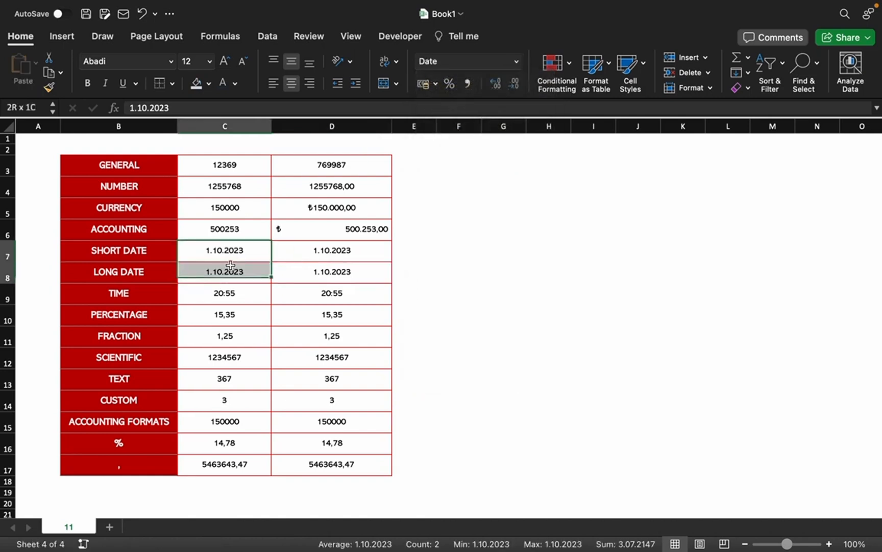
pyautogui.click(328, 252)
pyautogui.click(330, 271)
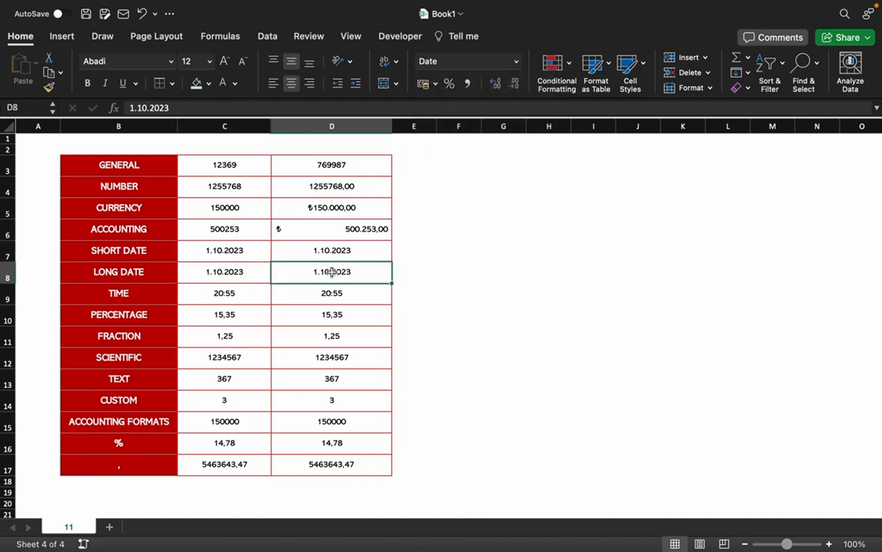
pyautogui.click(516, 61)
pyautogui.click(485, 211)
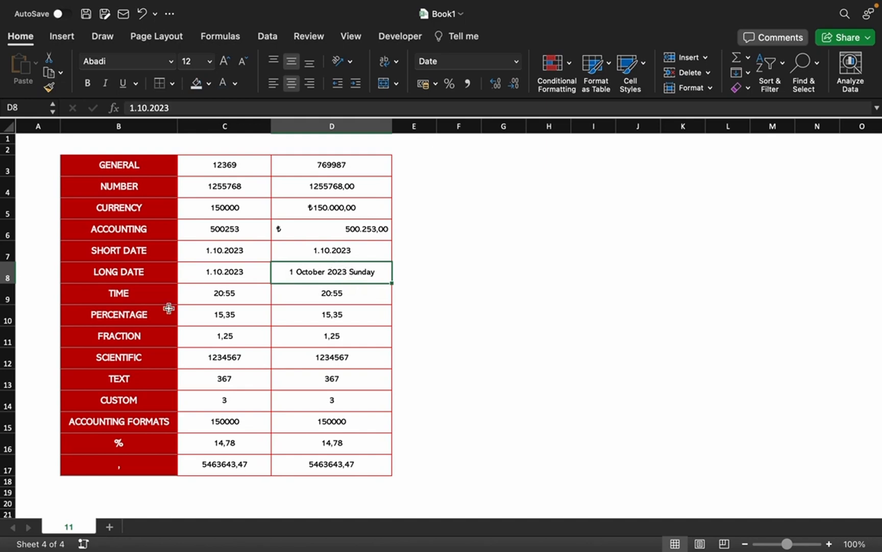
# Apply the Time format to cell D9 in the TIME row.
pyautogui.moveTo(115, 292); pyautogui.dragTo(219, 297)
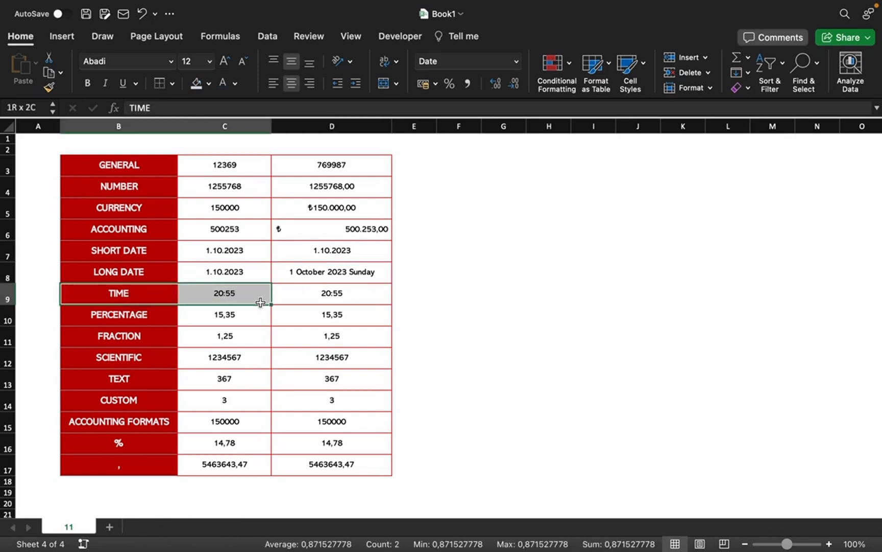
pyautogui.click(227, 296)
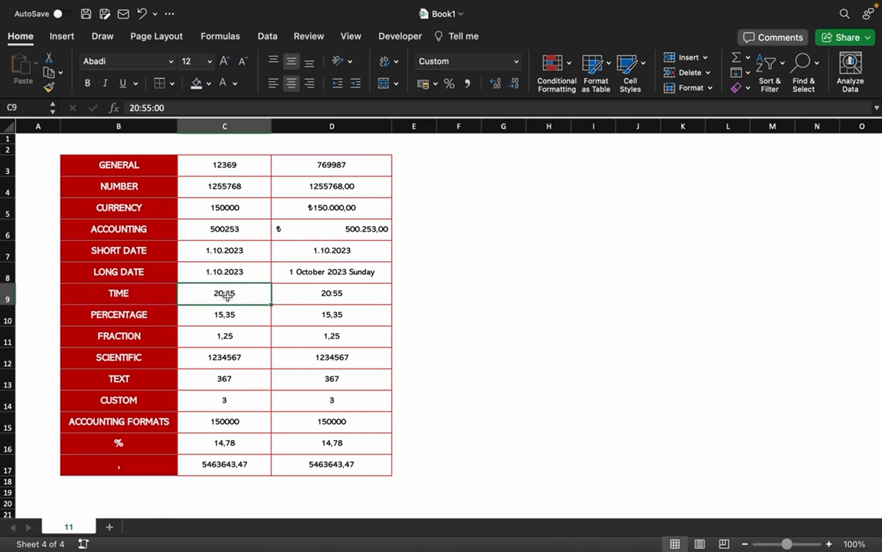
pyautogui.click(279, 297)
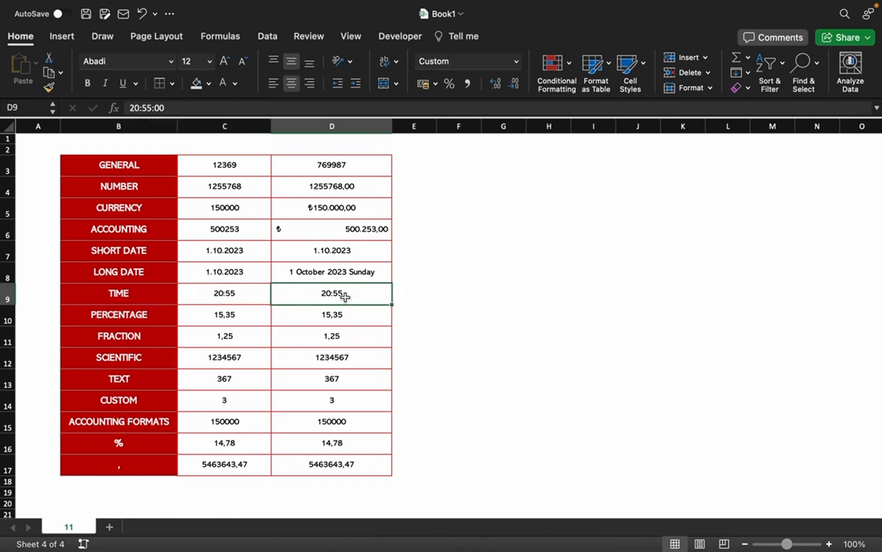
pyautogui.click(516, 62)
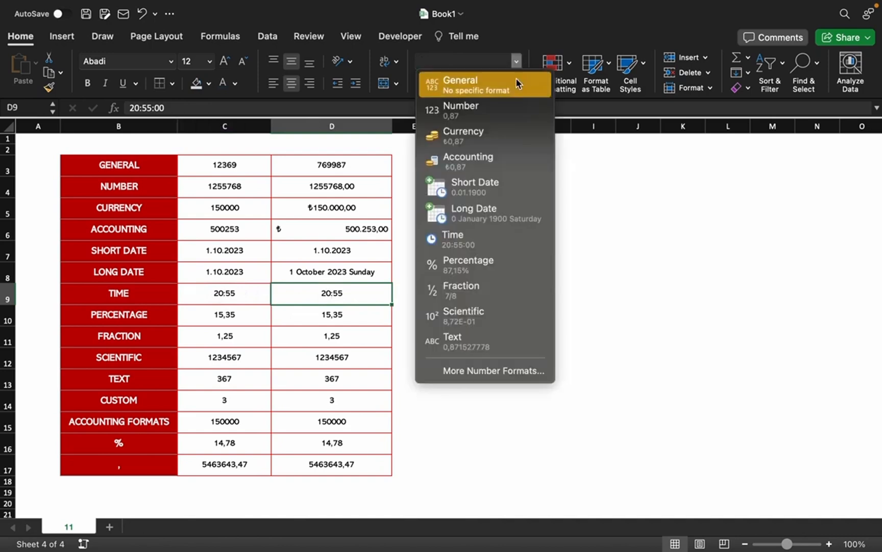
pyautogui.click(490, 242)
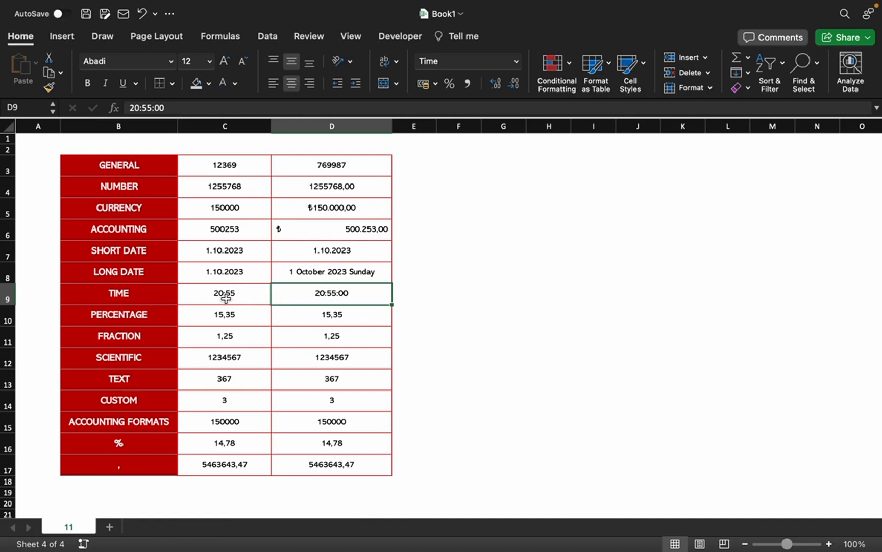
pyautogui.click(234, 266)
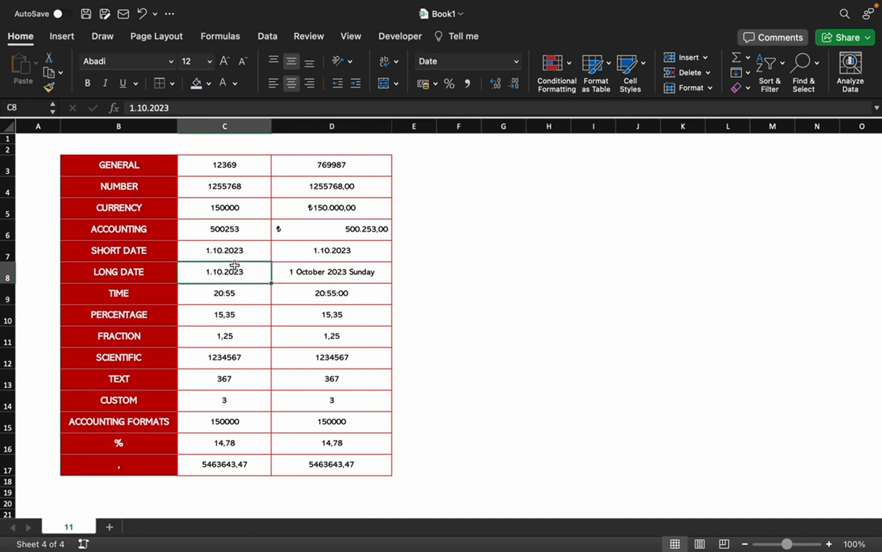
pyautogui.click(243, 294)
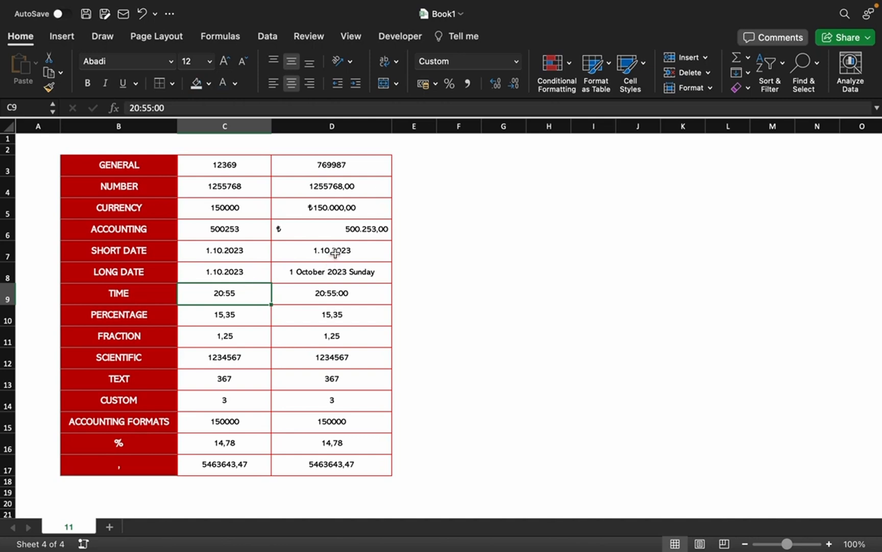
pyautogui.moveTo(339, 251); pyautogui.dragTo(343, 293)
pyautogui.click(344, 294)
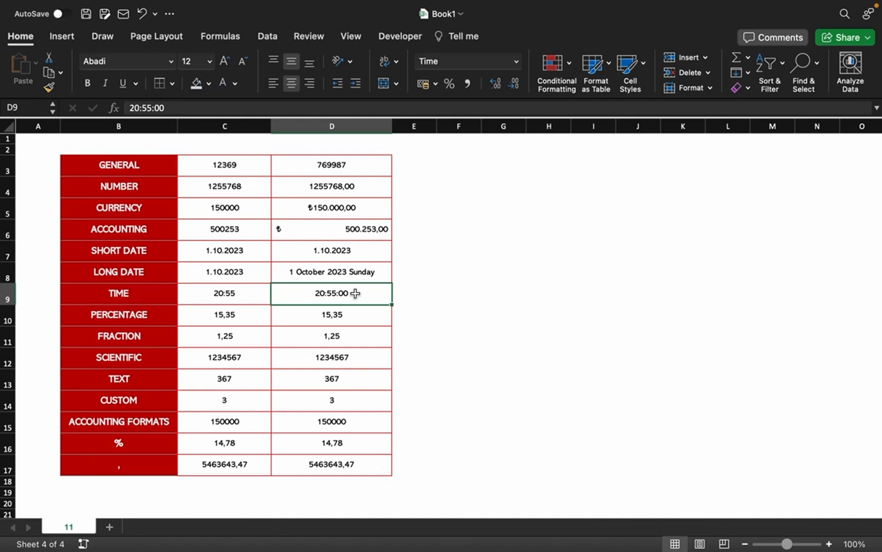
# Apply the Percentage format to cell D10 in the PERCENTAGE row.
pyautogui.click(122, 313)
pyautogui.click(335, 318)
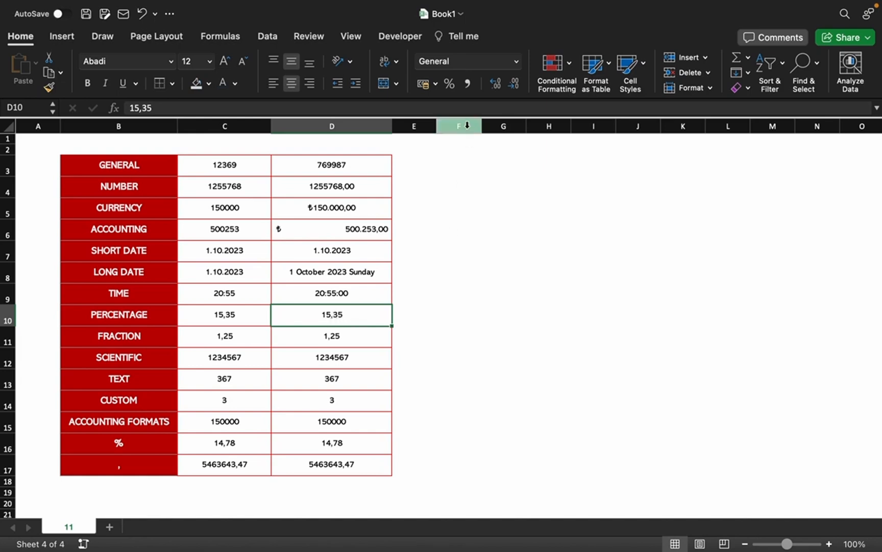
pyautogui.click(517, 62)
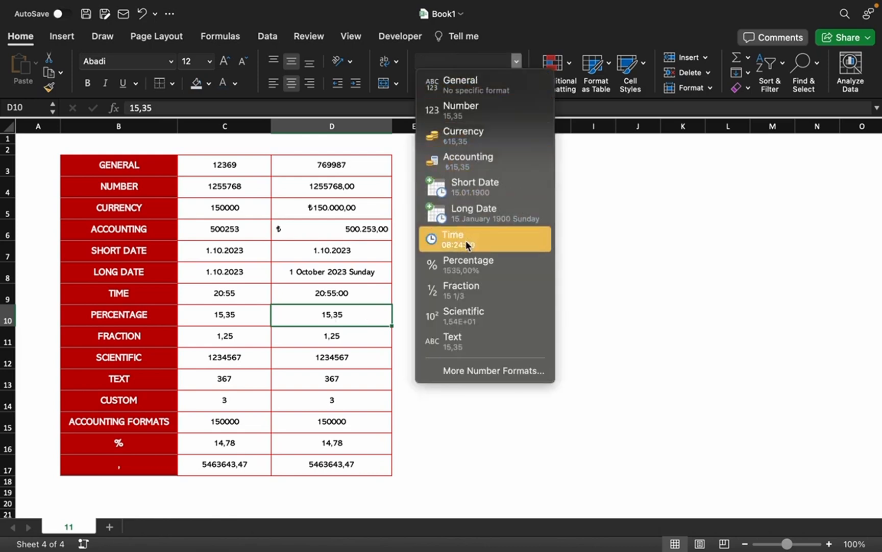
pyautogui.click(471, 263)
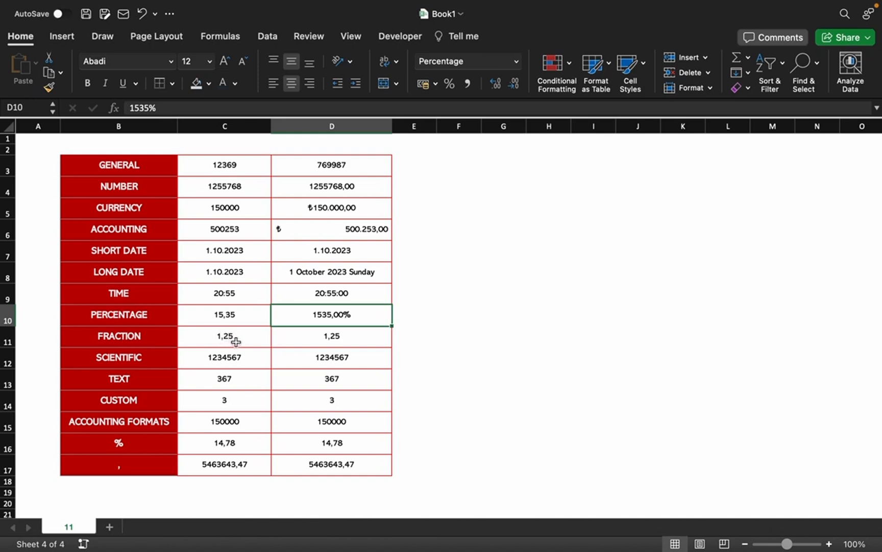
# Apply the Fraction format to cell D11 in the FRACTION row.
pyautogui.click(336, 336)
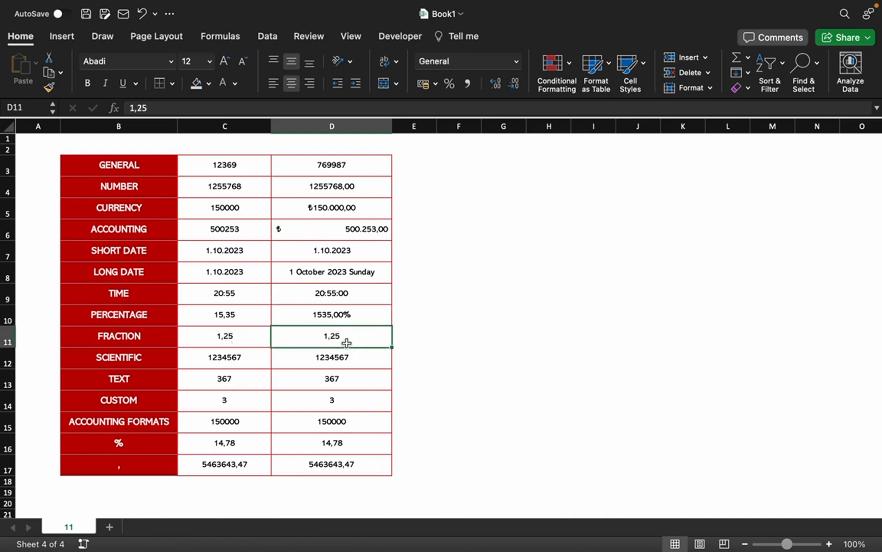
pyautogui.click(517, 61)
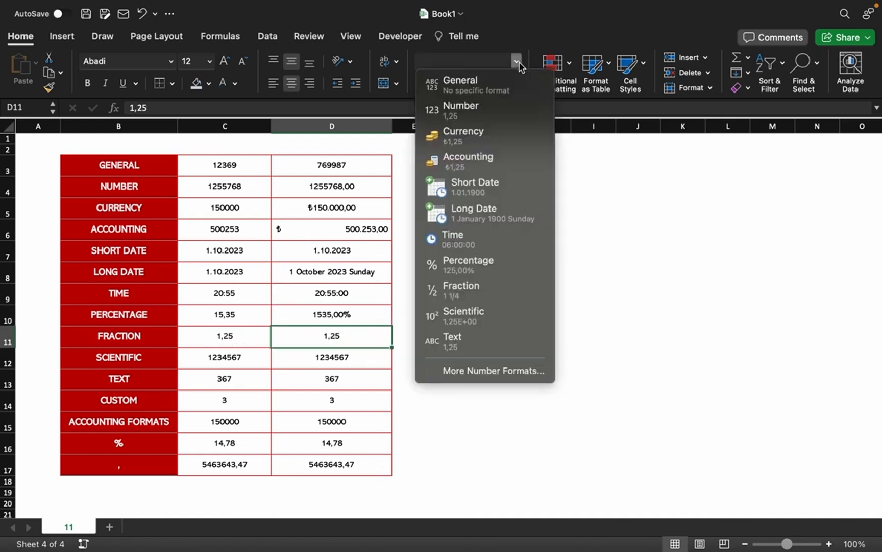
pyautogui.click(482, 287)
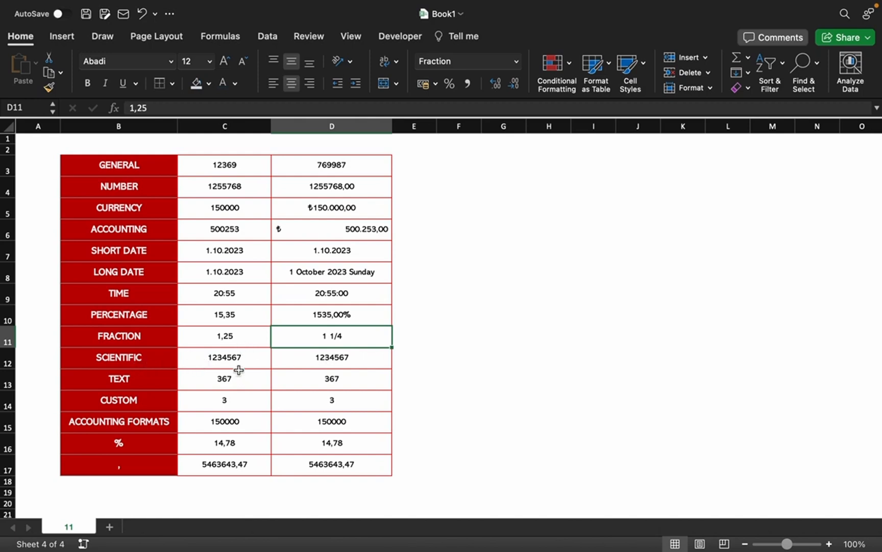
# Apply the Scientific format to cell D12 in the SCIENTIFIC row and select it together with C12 for comparison.
pyautogui.click(335, 169)
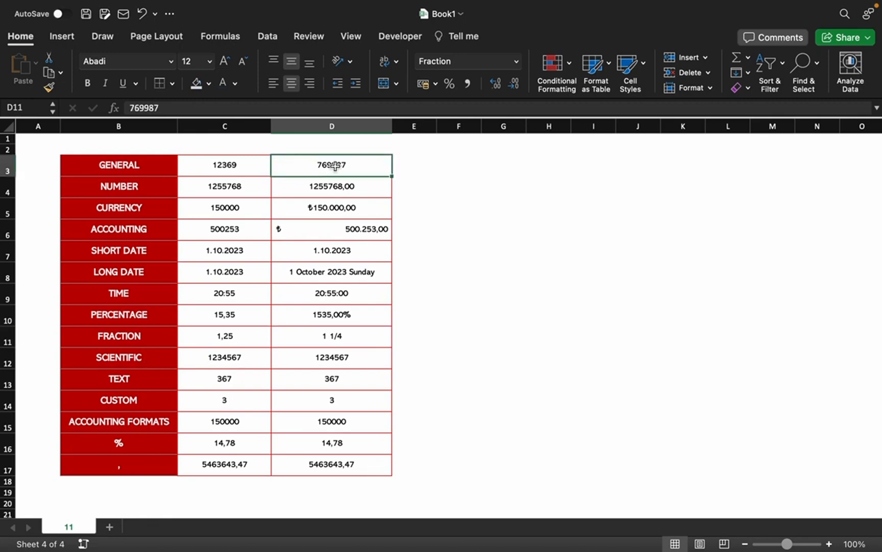
pyautogui.click(240, 361)
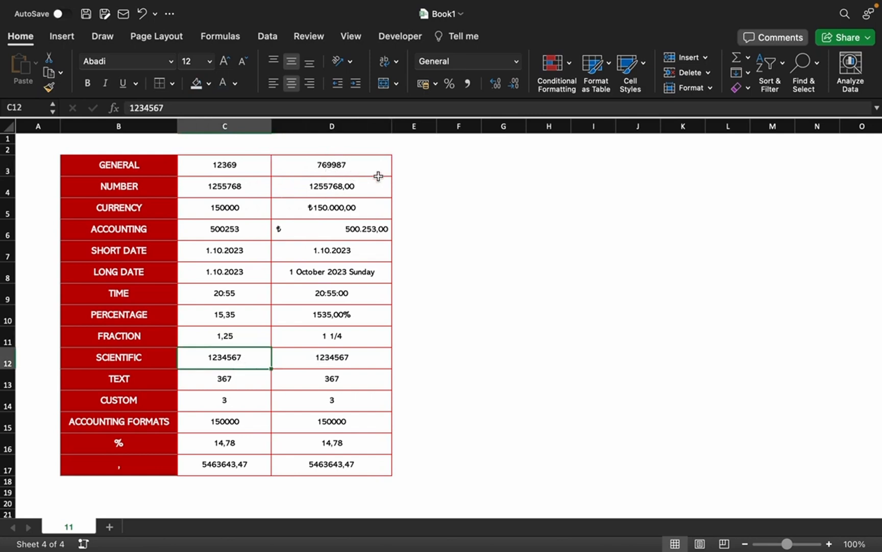
pyautogui.click(333, 357)
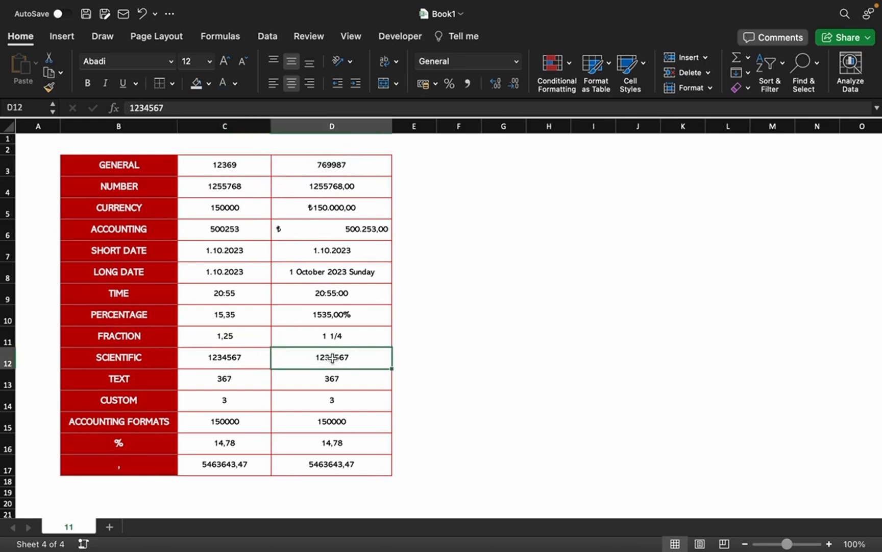
pyautogui.click(517, 61)
pyautogui.click(498, 322)
pyautogui.moveTo(235, 355); pyautogui.dragTo(327, 360)
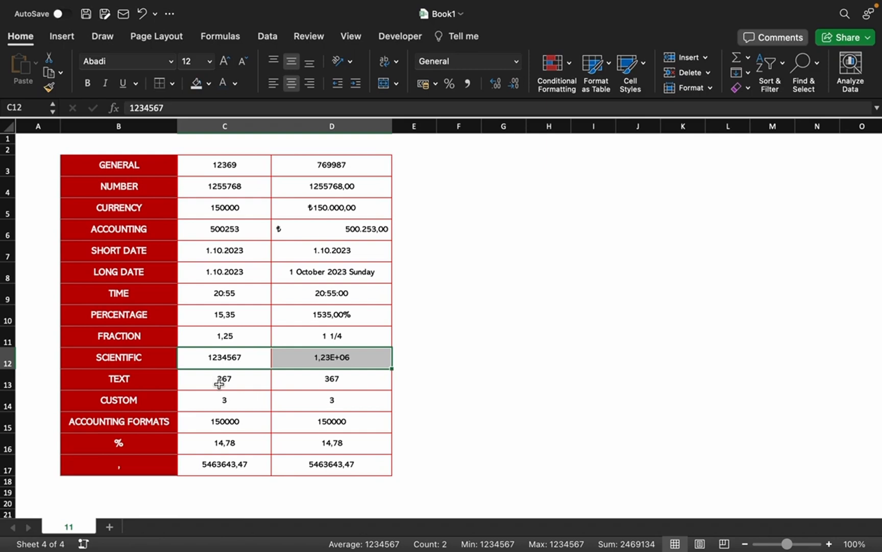
# Apply the Text format to cell D13 in the TEXT row.
pyautogui.click(223, 378)
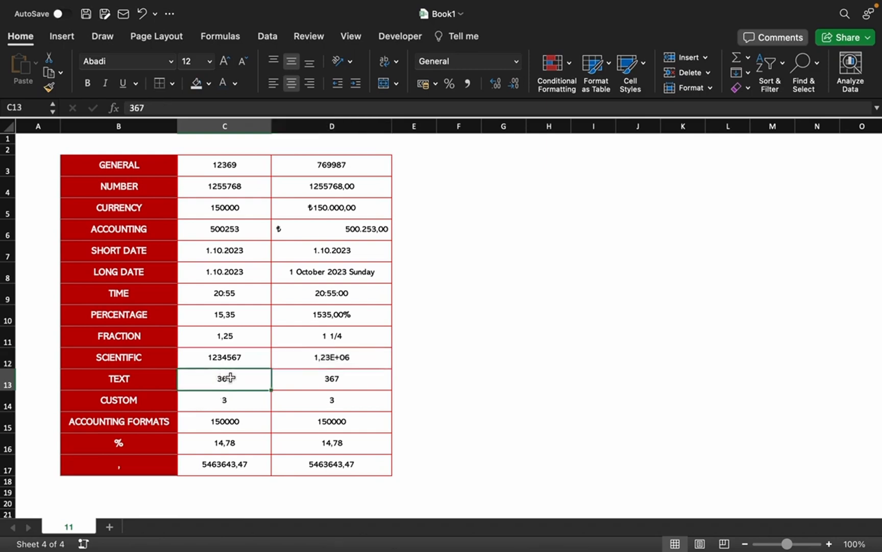
pyautogui.click(311, 378)
pyautogui.click(517, 61)
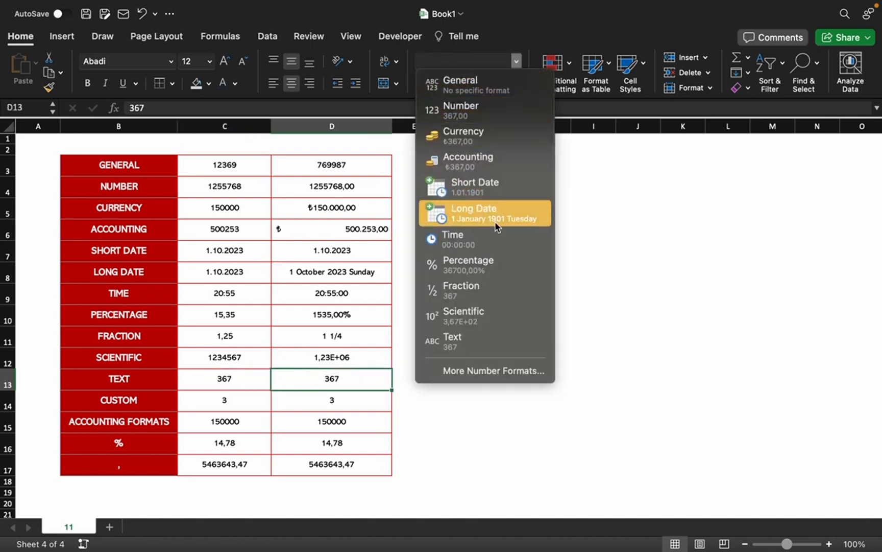
pyautogui.click(444, 341)
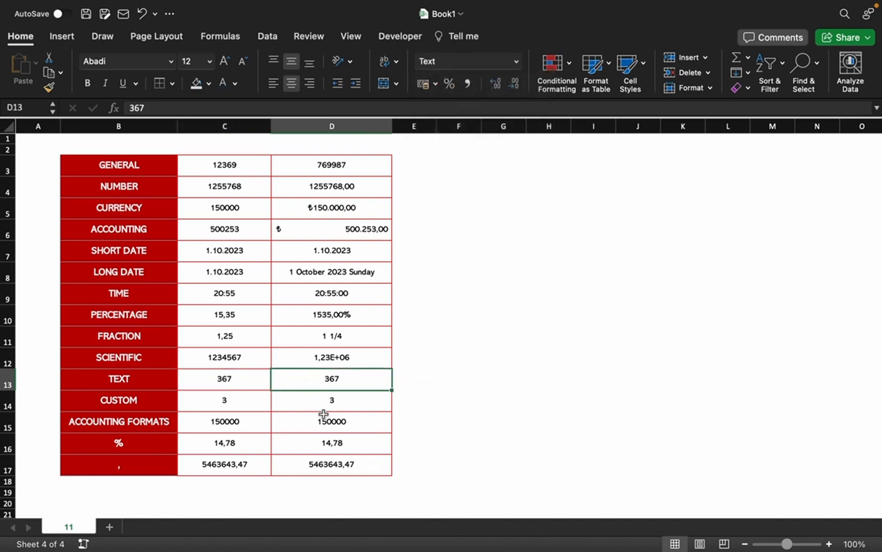
# Open the full Format Cells settings for cell D14 in the CUSTOM row.
pyautogui.click(323, 414)
pyautogui.moveTo(153, 409); pyautogui.dragTo(335, 401)
pyautogui.click(337, 401)
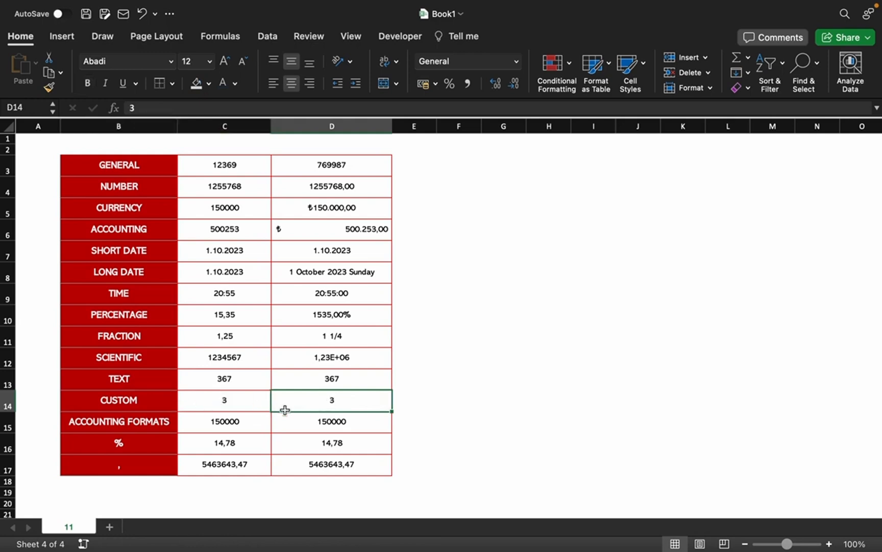
pyautogui.click(516, 61)
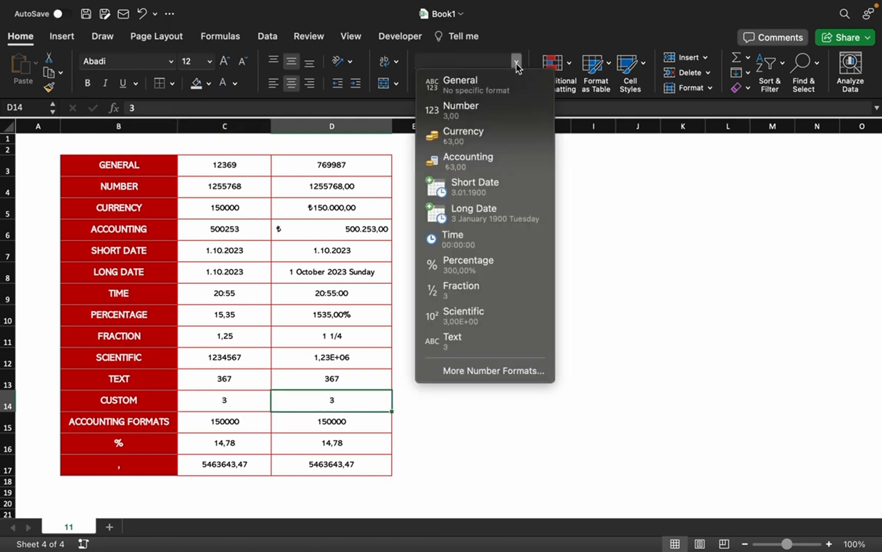
pyautogui.click(494, 370)
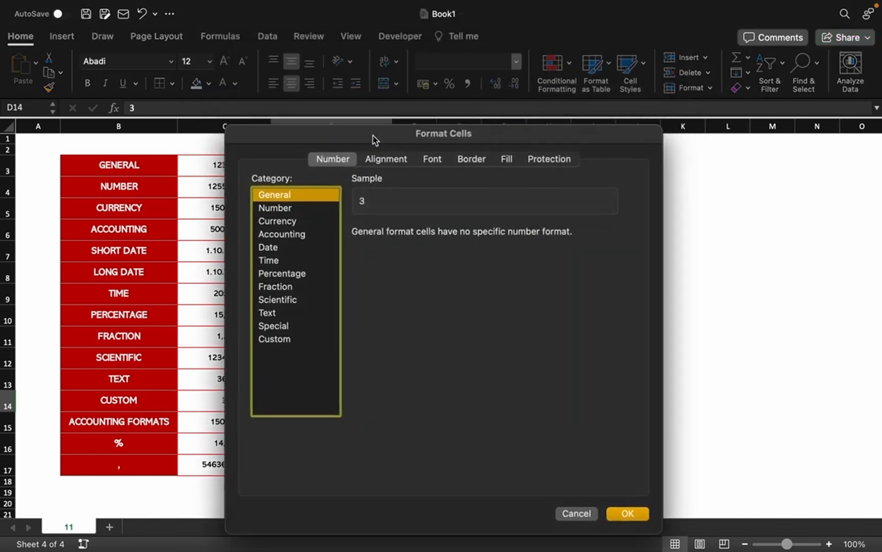
pyautogui.moveTo(374, 139); pyautogui.dragTo(317, 138)
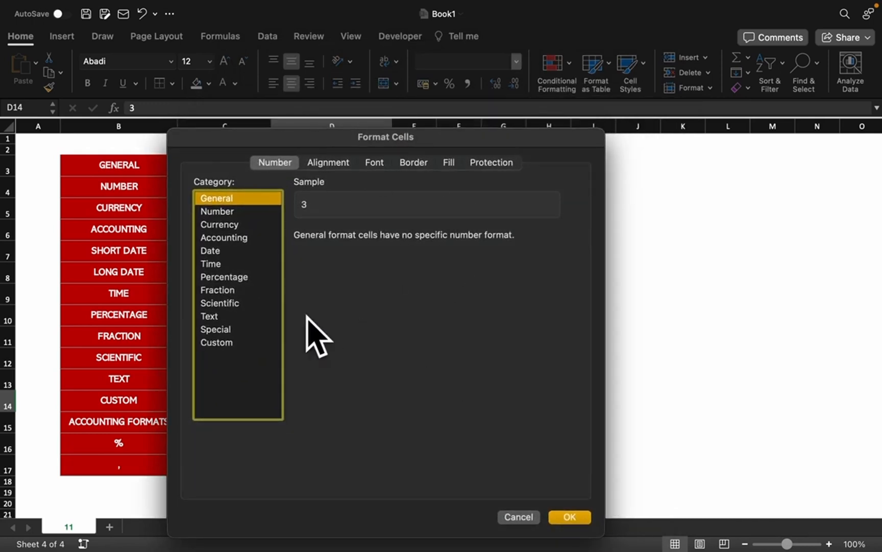
# Review the alignment, font, border and fill settings for cell D14, and return to the number format categories.
pyautogui.click(328, 164)
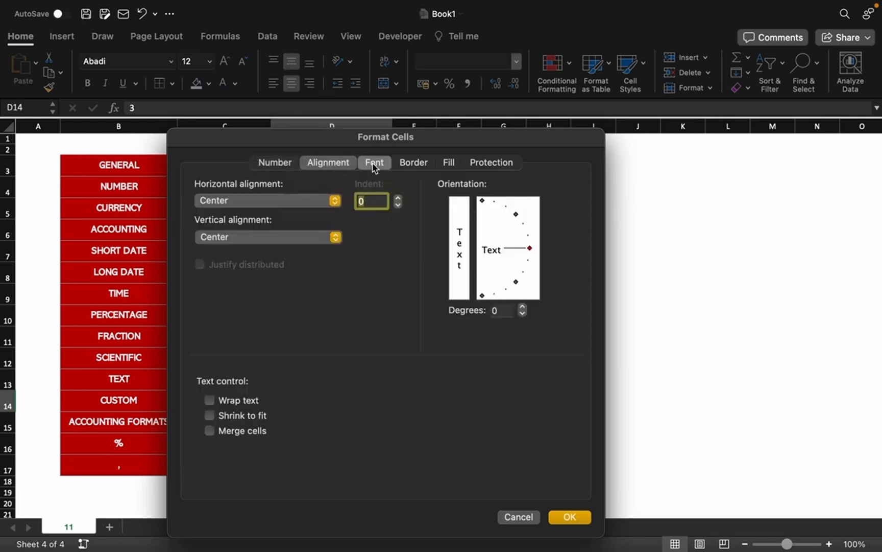
pyautogui.click(374, 163)
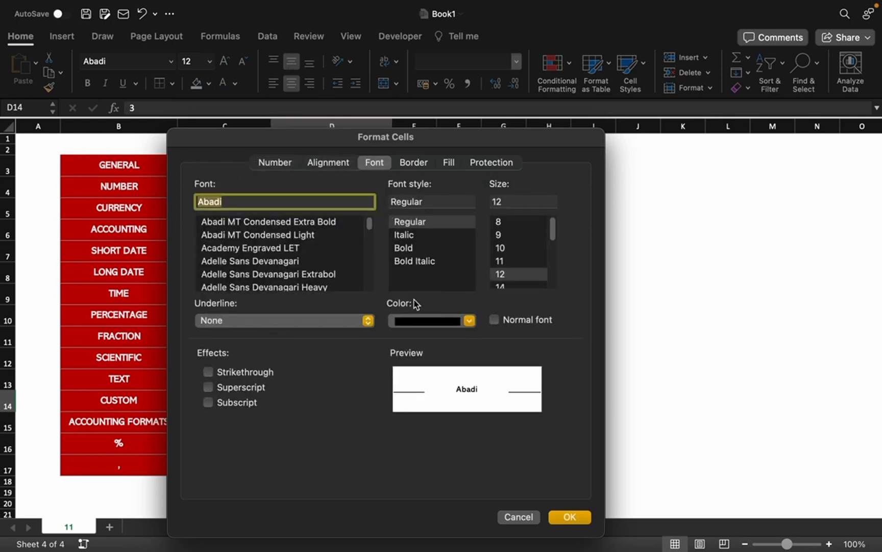
pyautogui.click(413, 162)
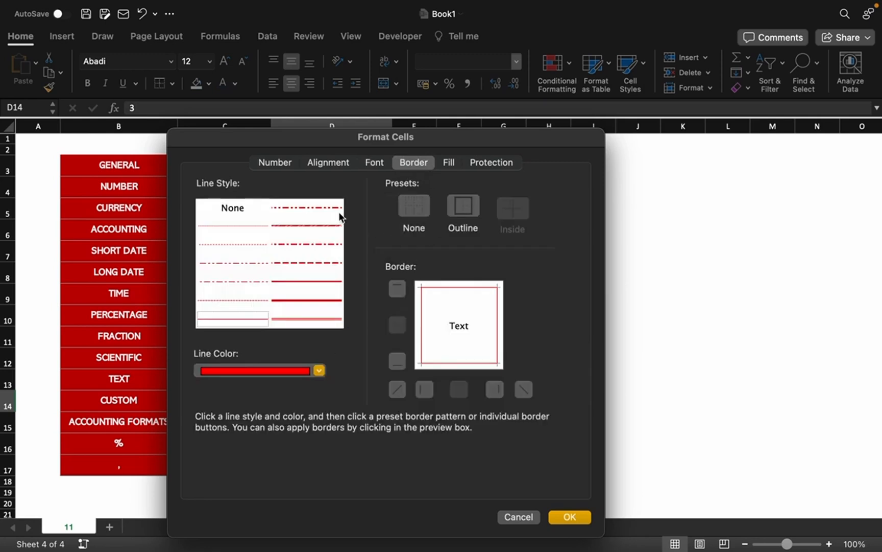
pyautogui.click(447, 162)
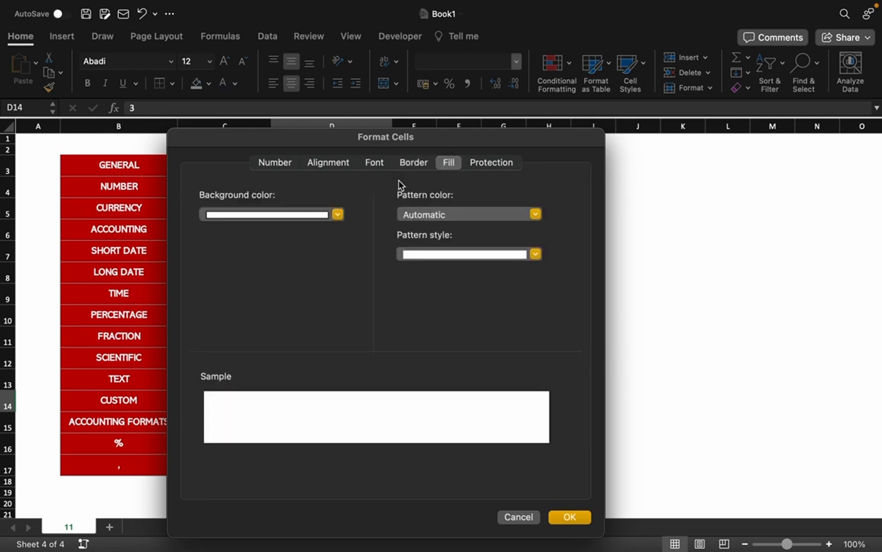
pyautogui.click(315, 164)
pyautogui.click(279, 164)
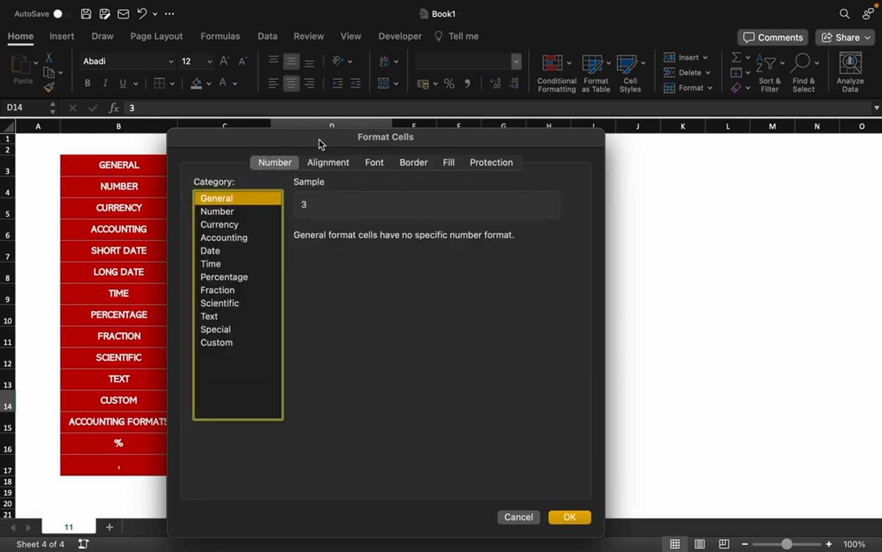
# Go through the number format categories from Number to Special, and select the Custom category for cell D14.
pyautogui.moveTo(320, 145); pyautogui.dragTo(455, 118)
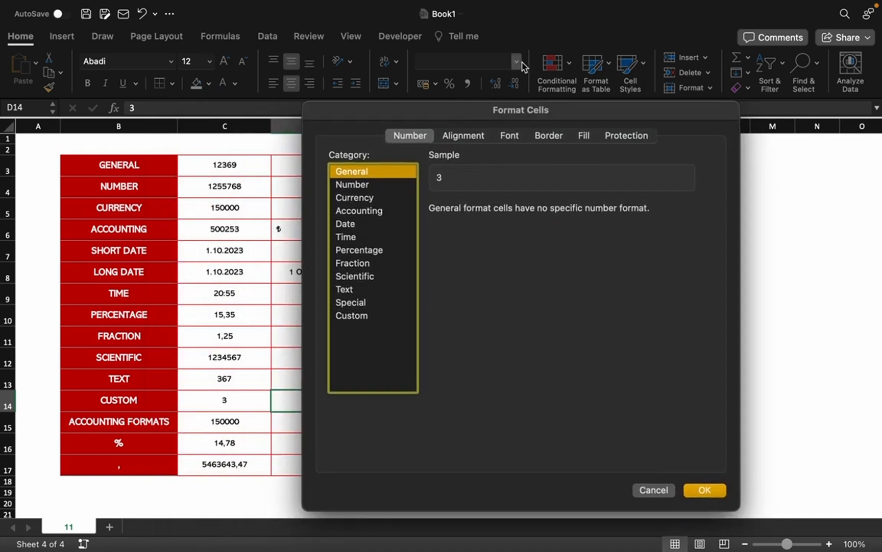
pyautogui.click(360, 188)
pyautogui.click(362, 199)
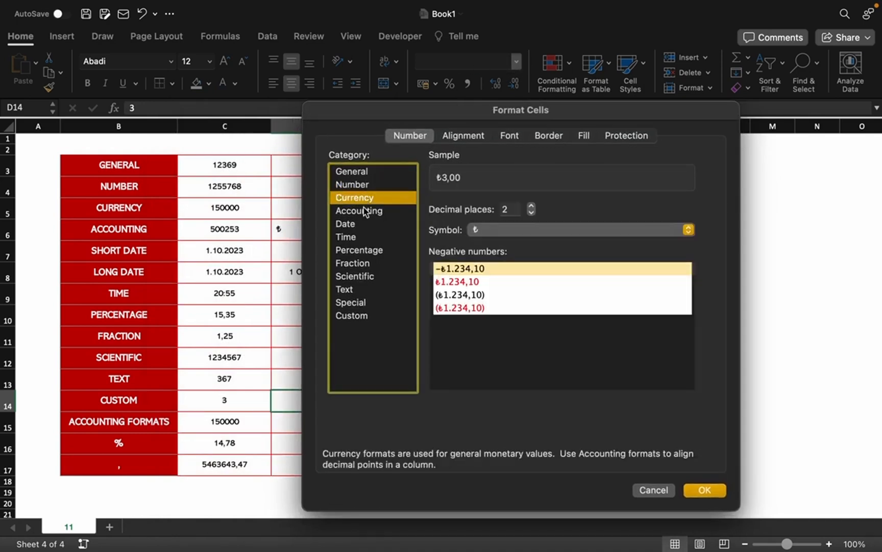
pyautogui.click(360, 210)
pyautogui.click(355, 225)
pyautogui.click(360, 250)
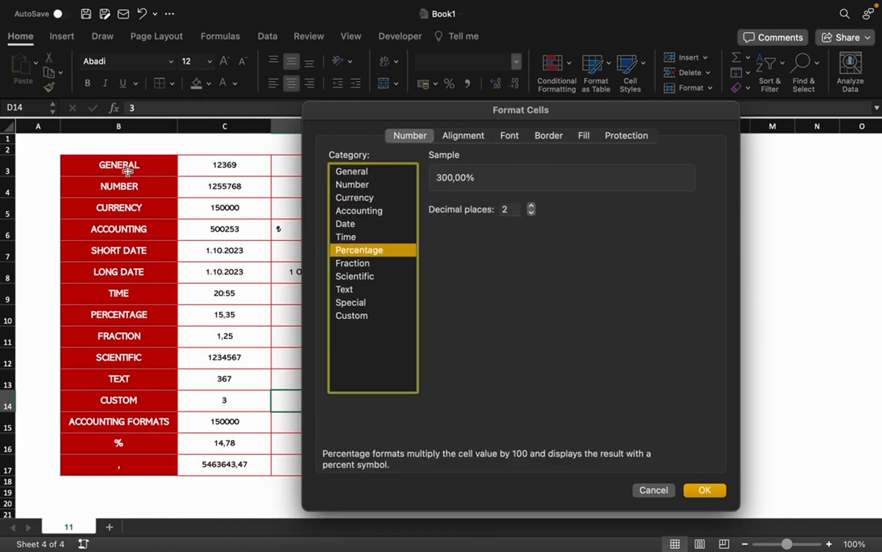
pyautogui.click(376, 263)
pyautogui.click(372, 277)
pyautogui.click(359, 289)
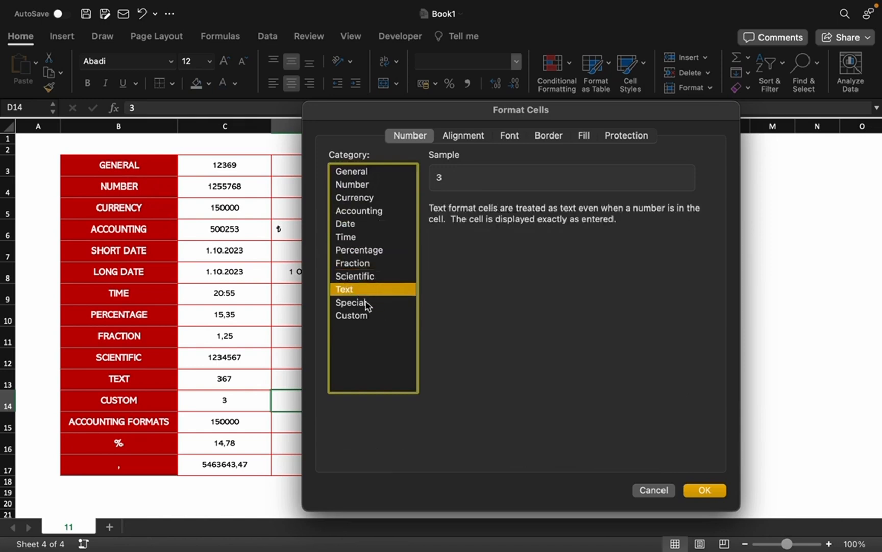
pyautogui.click(365, 302)
pyautogui.click(370, 316)
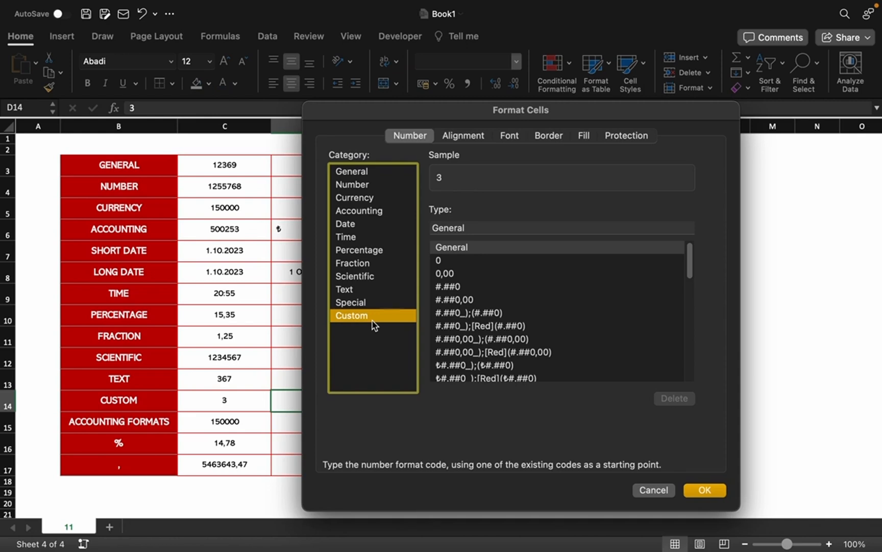
# Replace cell D14's General format code with the custom code 0 "piece" and apply it.
pyautogui.click(483, 230)
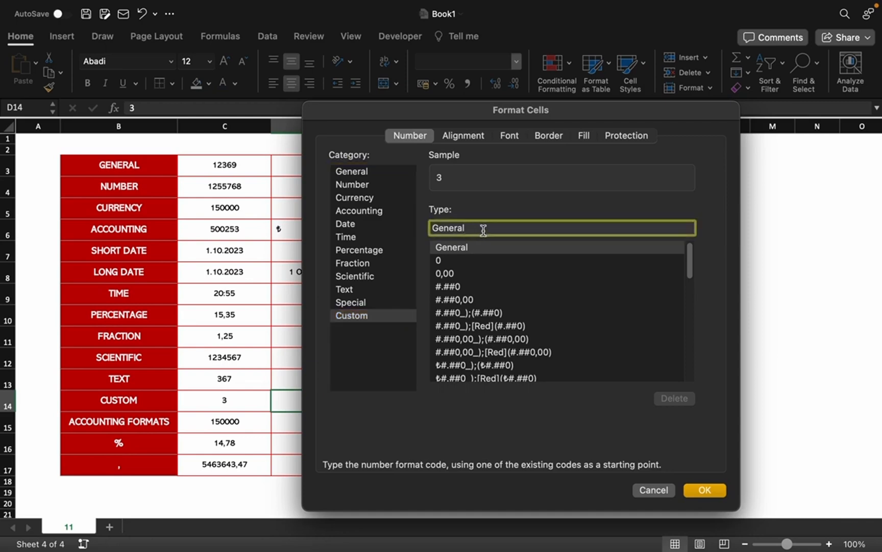
pyautogui.moveTo(331, 108); pyautogui.dragTo(307, 94)
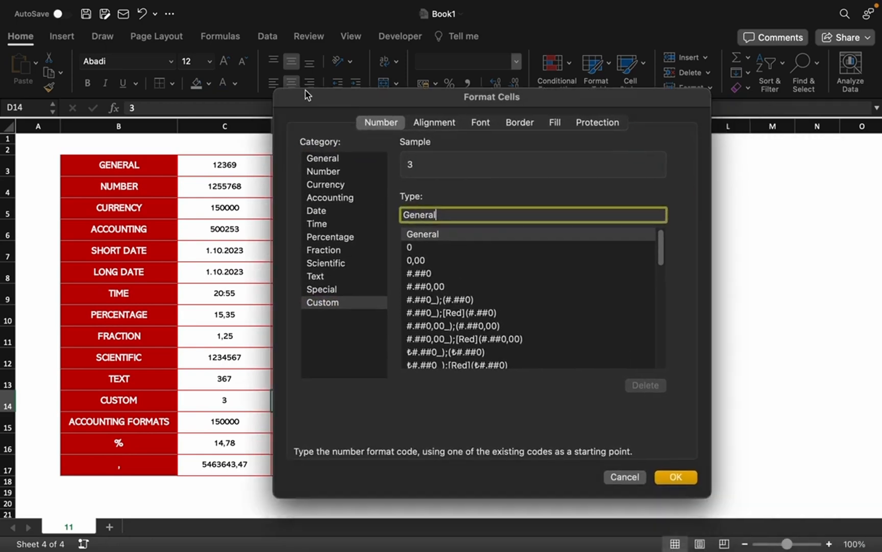
pyautogui.doubleClick(428, 210)
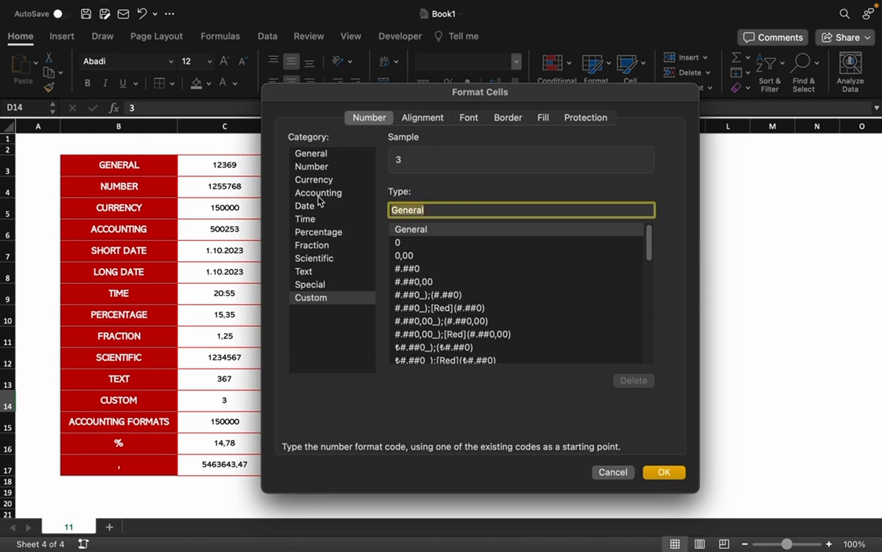
pyautogui.write('0')
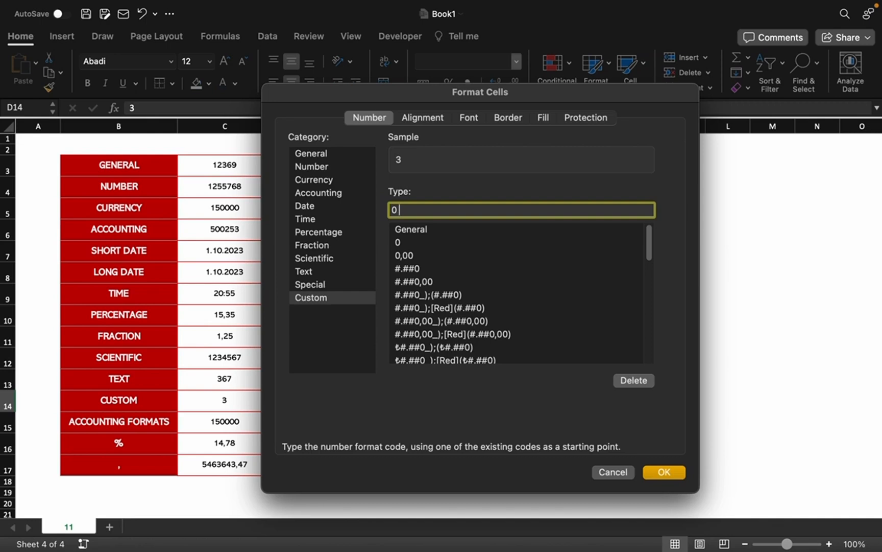
pyautogui.write('"piece"')
pyautogui.click(668, 474)
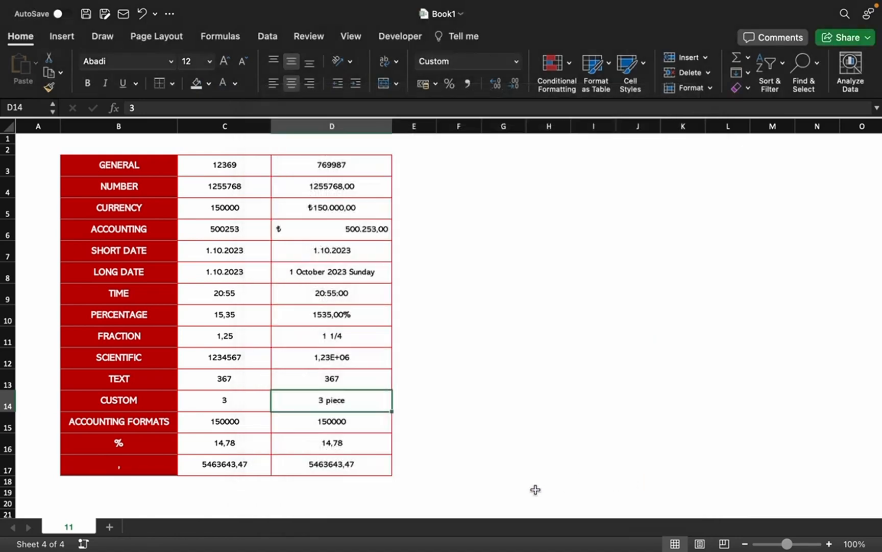
# Open cell D14 for editing to inspect its underlying value, and leave it without making changes.
pyautogui.click(421, 442)
pyautogui.click(339, 400)
pyautogui.doubleClick(354, 402)
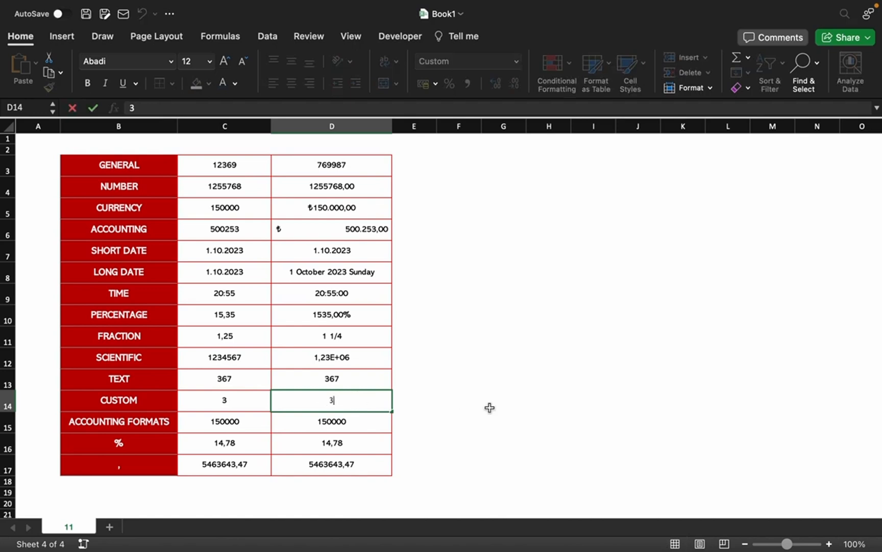
pyautogui.press('Escape')
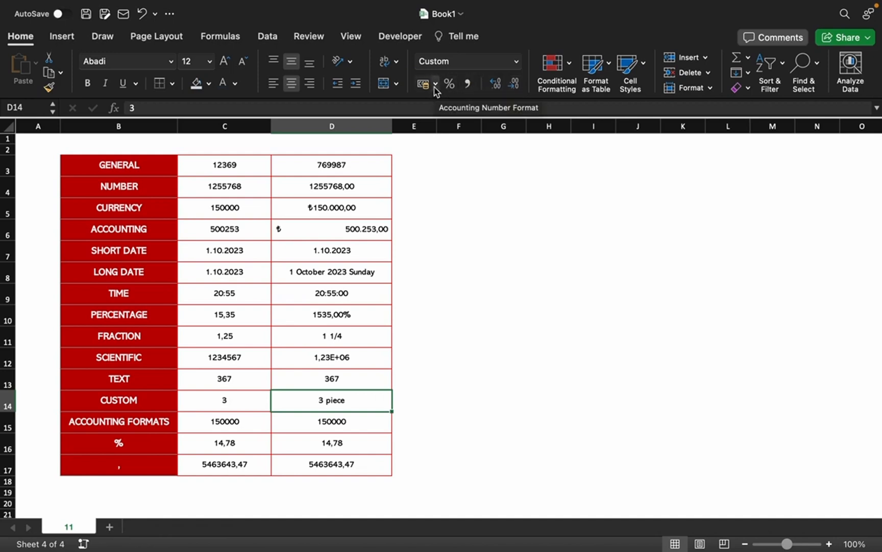
# Review the list of number formats for cell D5 in the CURRENCY row, and close it without choosing one.
pyautogui.click(346, 206)
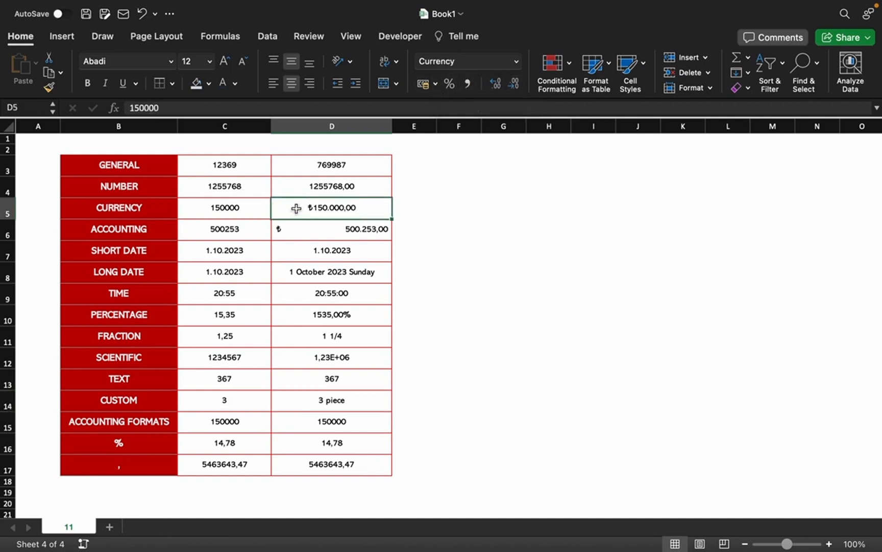
pyautogui.click(516, 61)
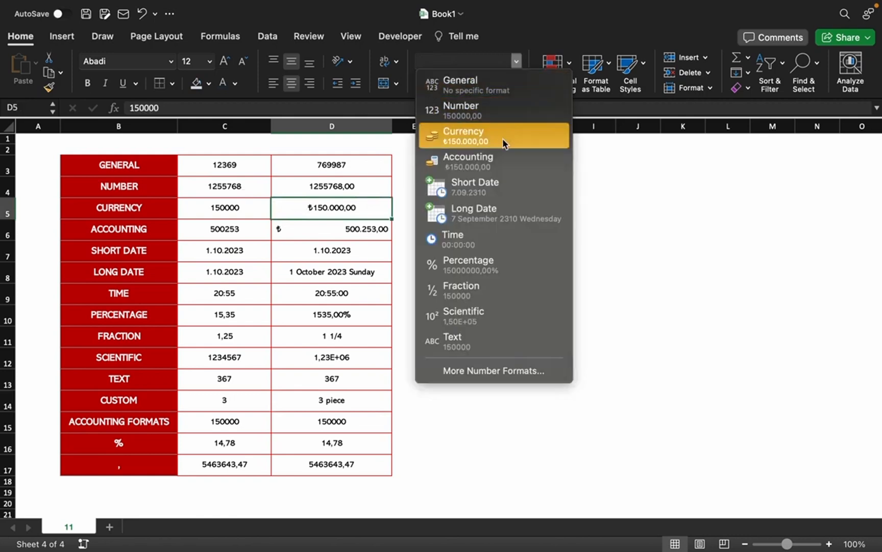
pyautogui.click(334, 207)
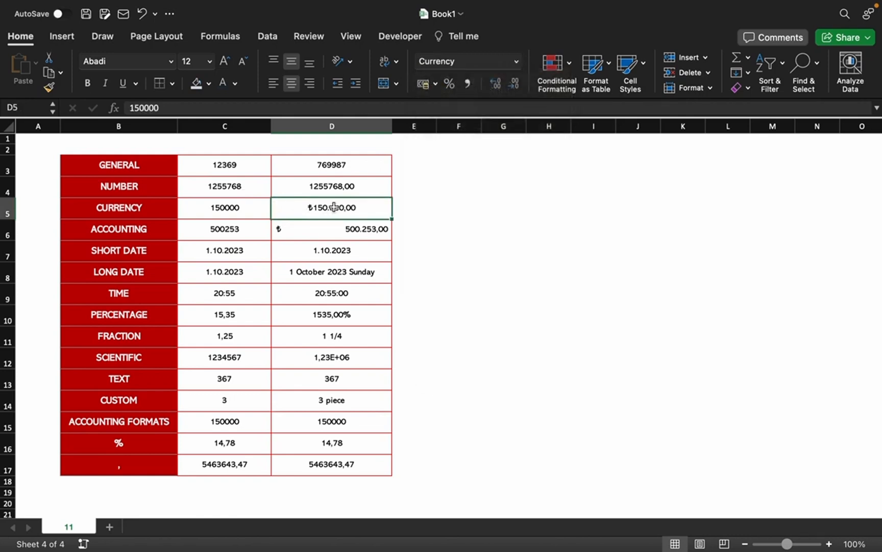
# Review the accounting format options and the full list of currency symbols for cell D5, and cancel.
pyautogui.click(435, 84)
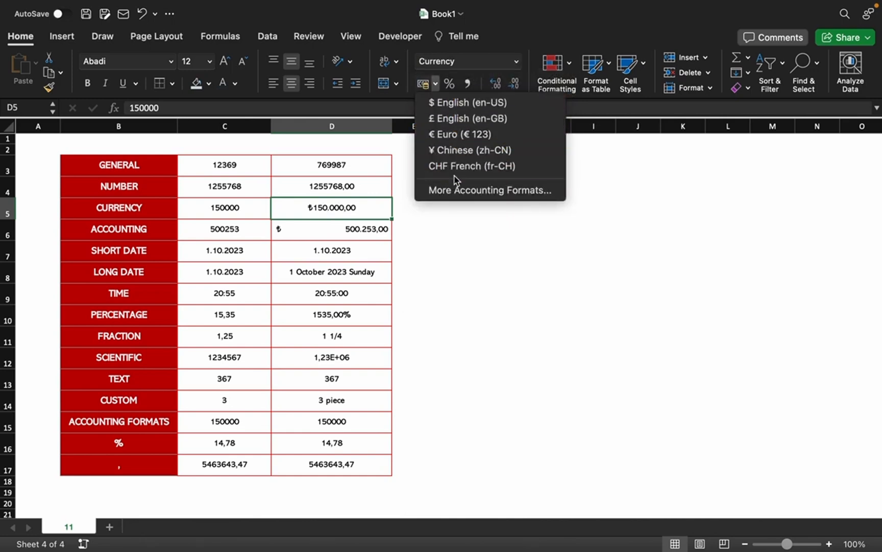
pyautogui.click(454, 193)
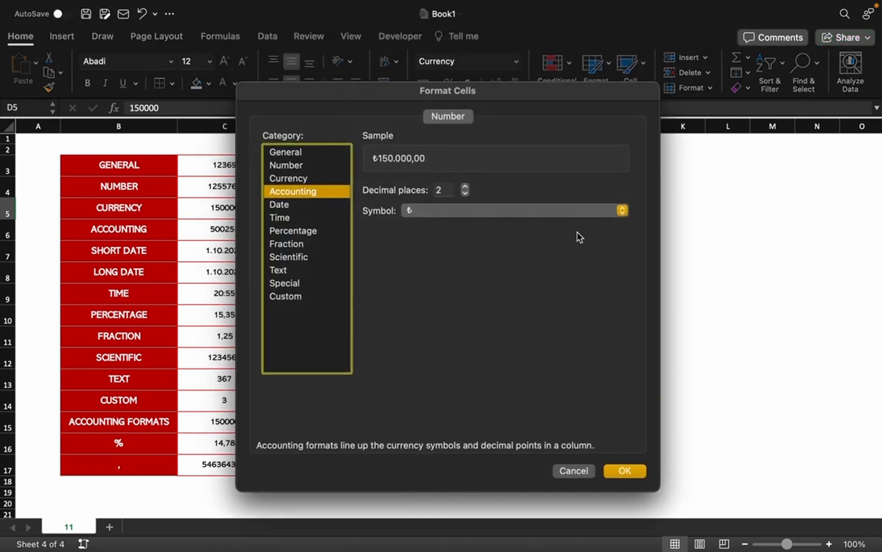
pyautogui.click(622, 211)
pyautogui.scroll(-20, 531, 439)
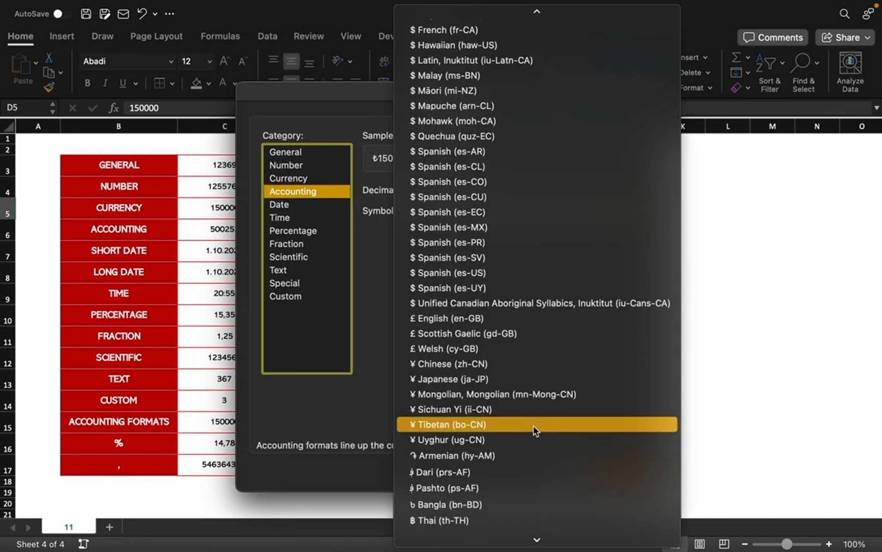
pyautogui.click(349, 410)
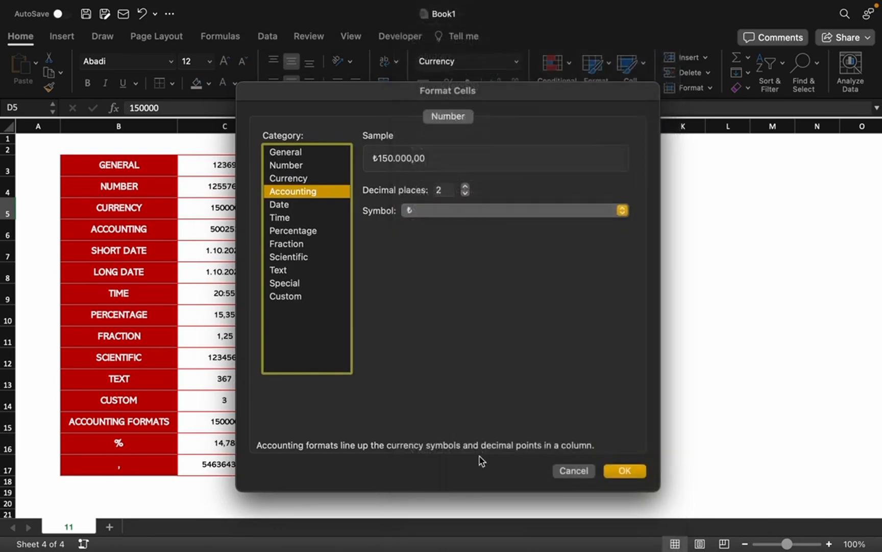
pyautogui.click(567, 470)
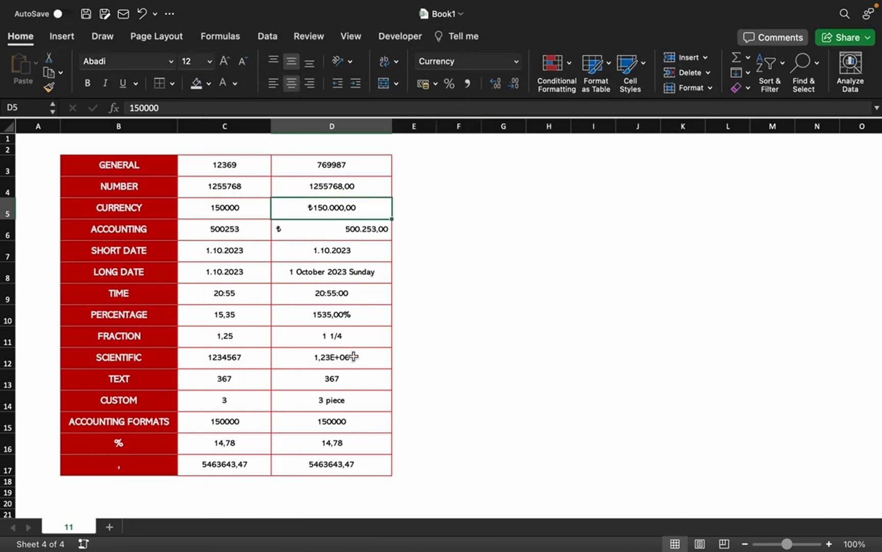
# Apply the Euro (€ 123) accounting format to cell D15 in the ACCOUNTING FORMATS row.
pyautogui.click(336, 421)
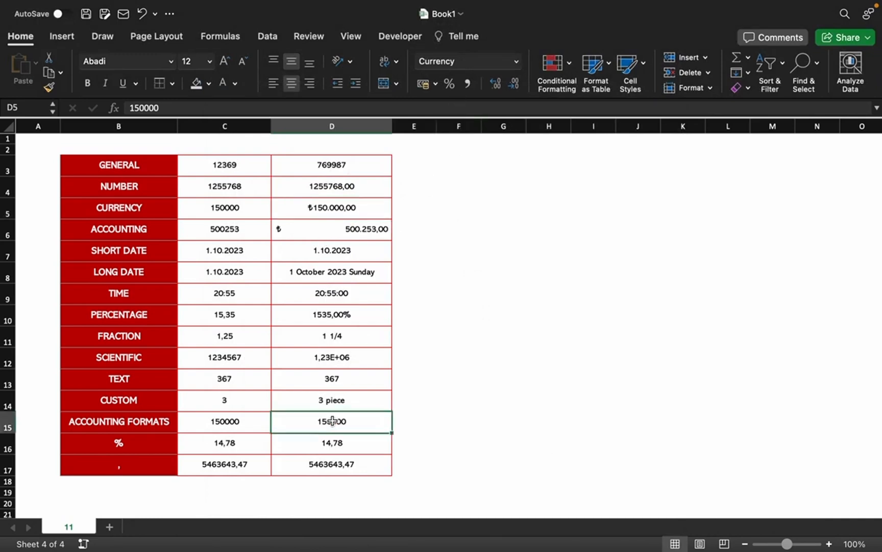
pyautogui.click(433, 84)
pyautogui.click(449, 131)
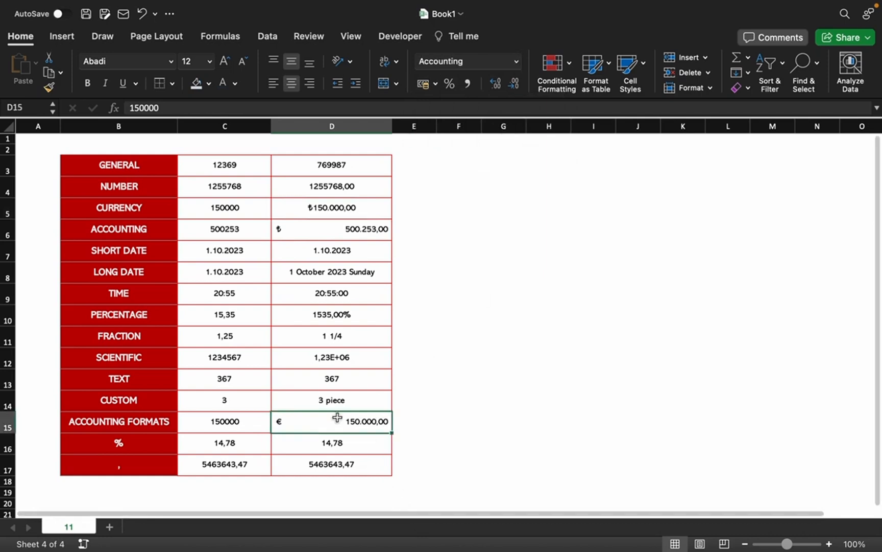
# Apply the percent style to cell D16 and the comma style to cell D17.
pyautogui.click(337, 443)
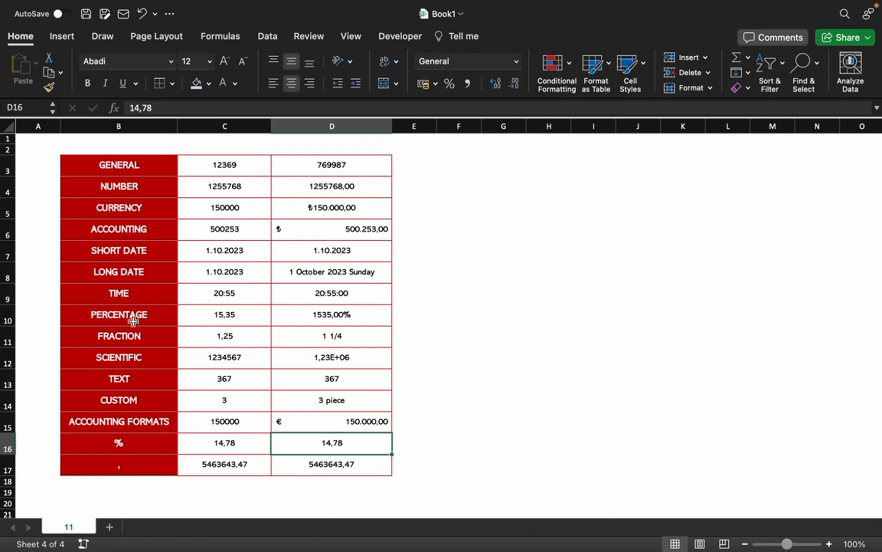
pyautogui.click(449, 83)
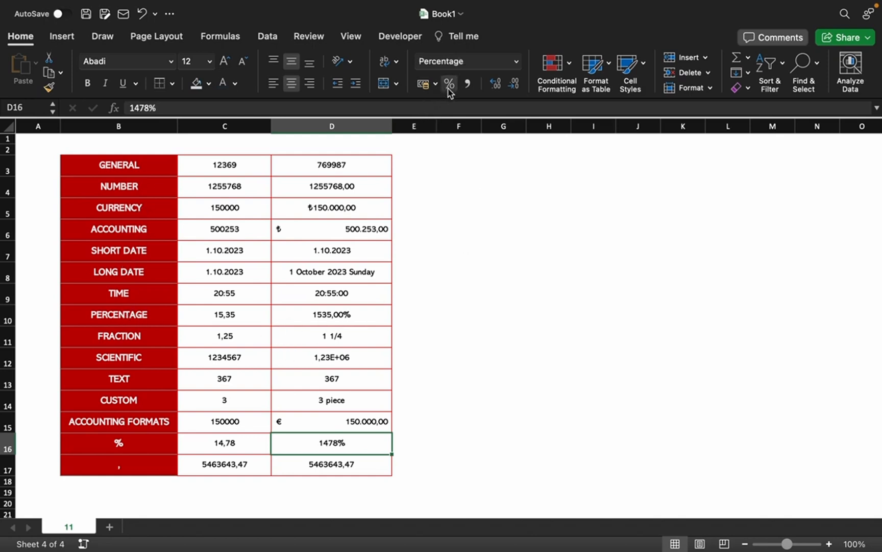
pyautogui.click(309, 465)
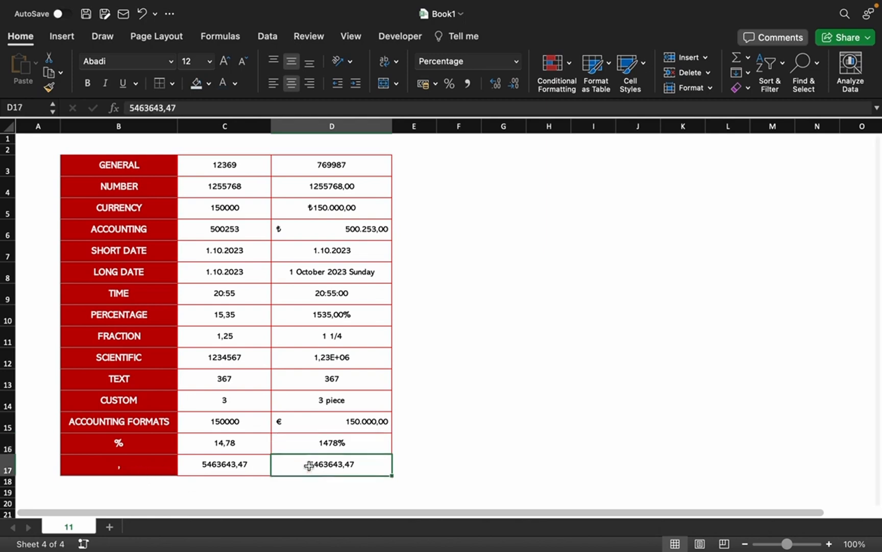
pyautogui.click(468, 85)
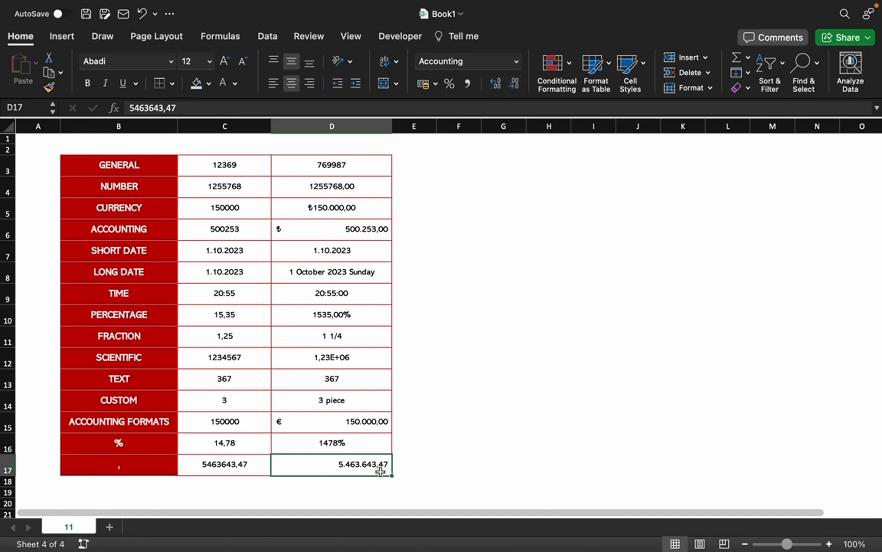
# Try increasing and decreasing the number of decimals in cell D17, and finish with two decimal places.
pyautogui.click(498, 86)
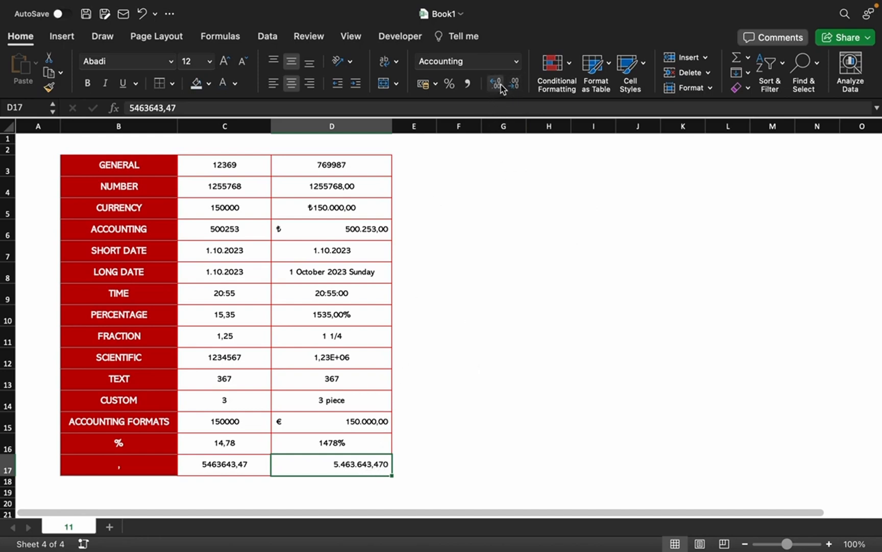
pyautogui.click(501, 87)
pyautogui.click(501, 87)
pyautogui.click(513, 91)
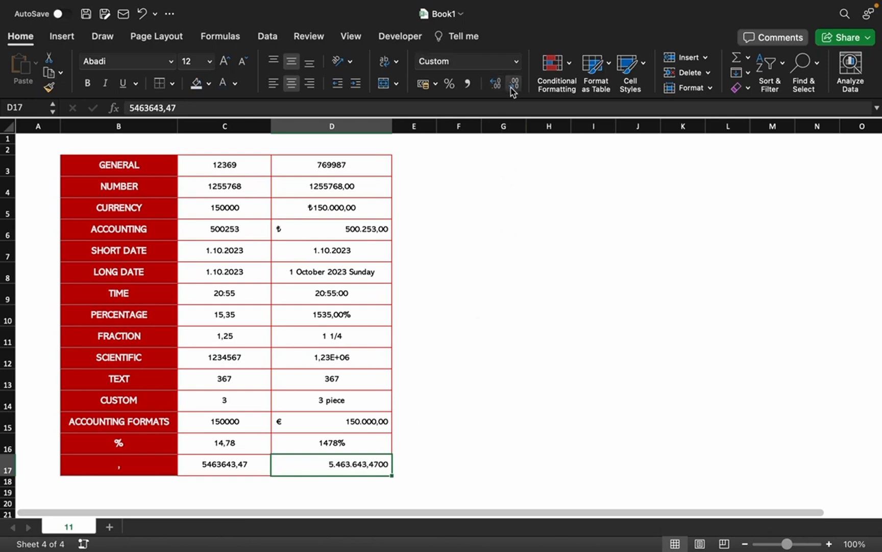
pyautogui.click(513, 91)
pyautogui.click(513, 91)
pyautogui.click(513, 91)
pyautogui.click(502, 86)
pyautogui.click(513, 87)
pyautogui.click(513, 88)
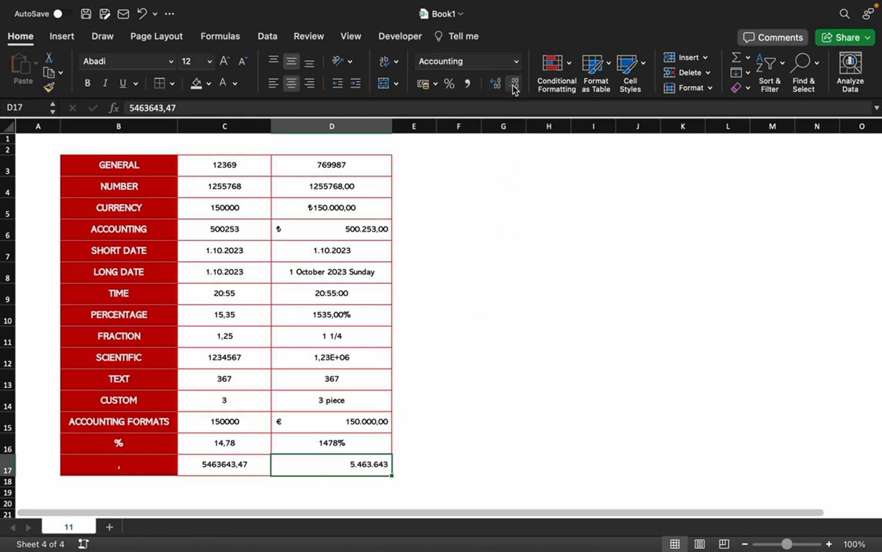
pyautogui.click(499, 90)
pyautogui.click(499, 90)
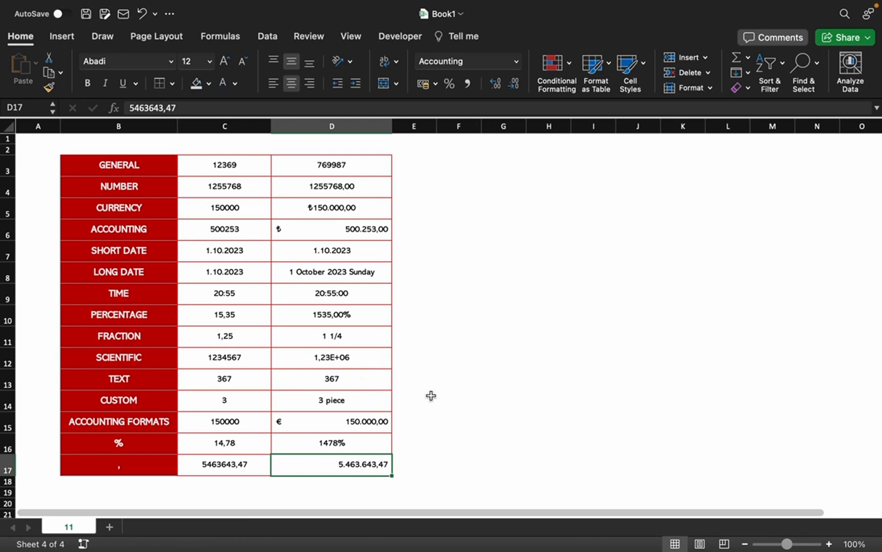
# Enter the sample text "metin" in the empty cell F3.
pyautogui.click(349, 170)
pyautogui.click(463, 163)
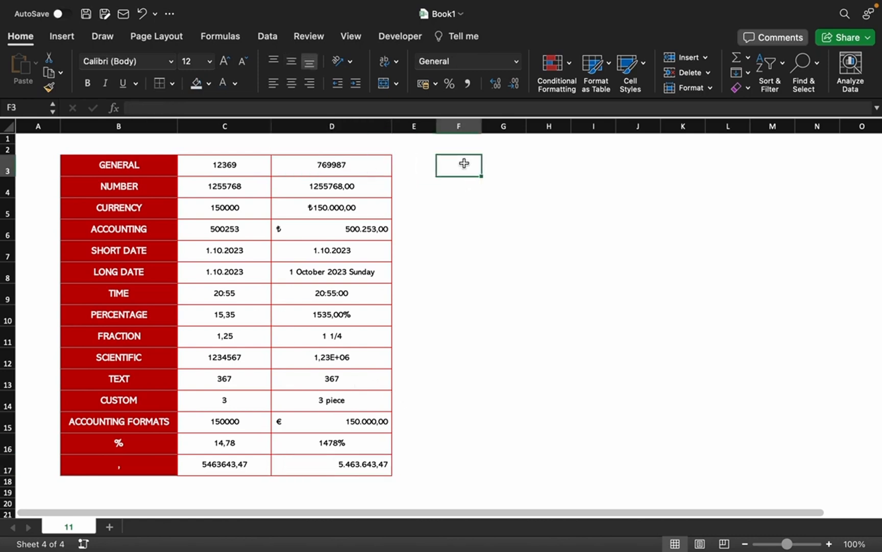
pyautogui.write('meti')
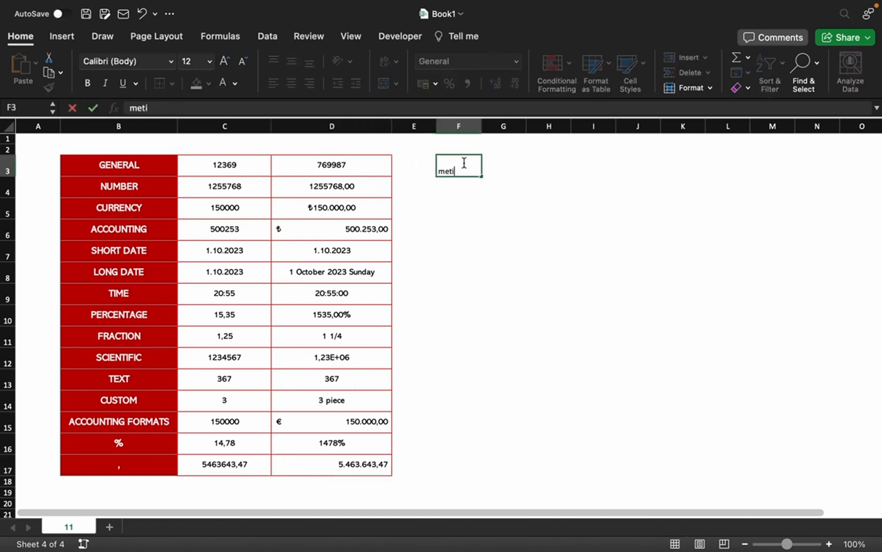
pyautogui.write('n')
pyautogui.press('Return')
pyautogui.click(464, 163)
# Enter the number 568798 in cell F4 and select the range F3:F4 to compare the alignment.
pyautogui.click(456, 182)
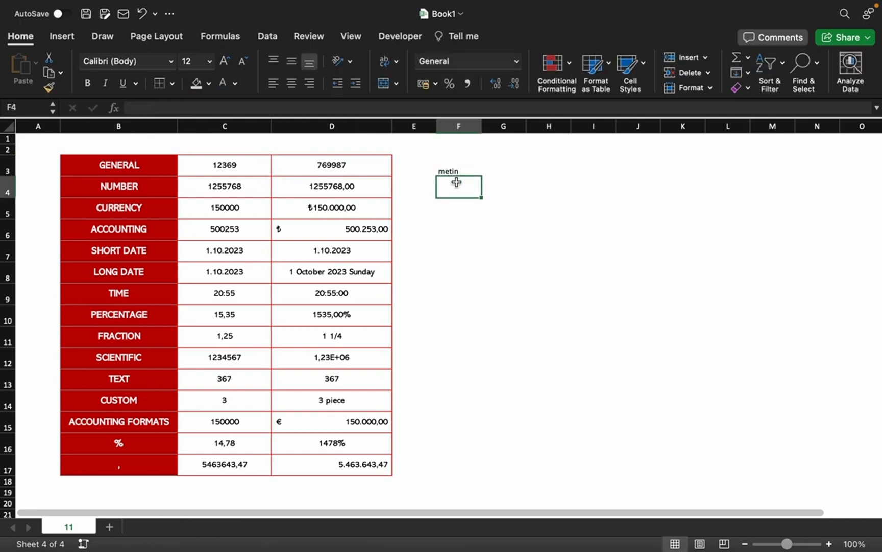
pyautogui.write('568798')
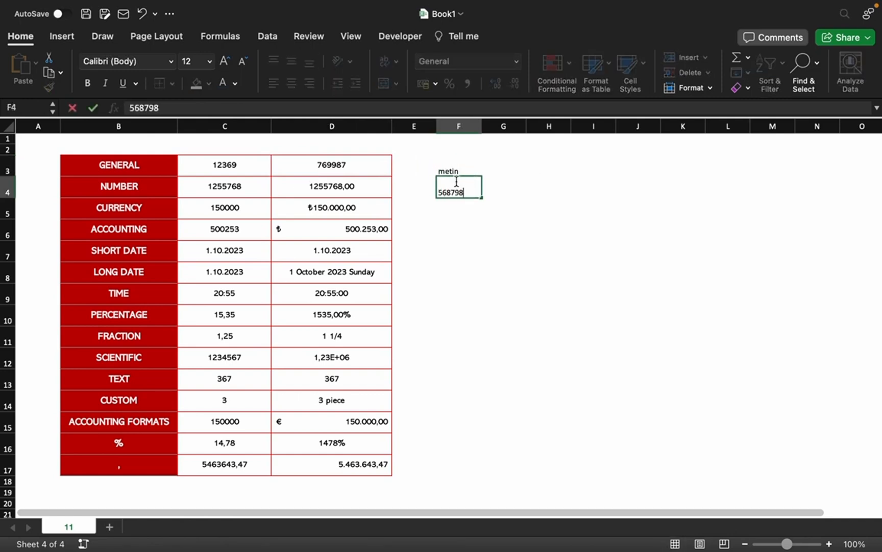
pyautogui.press('Return')
pyautogui.click(458, 192)
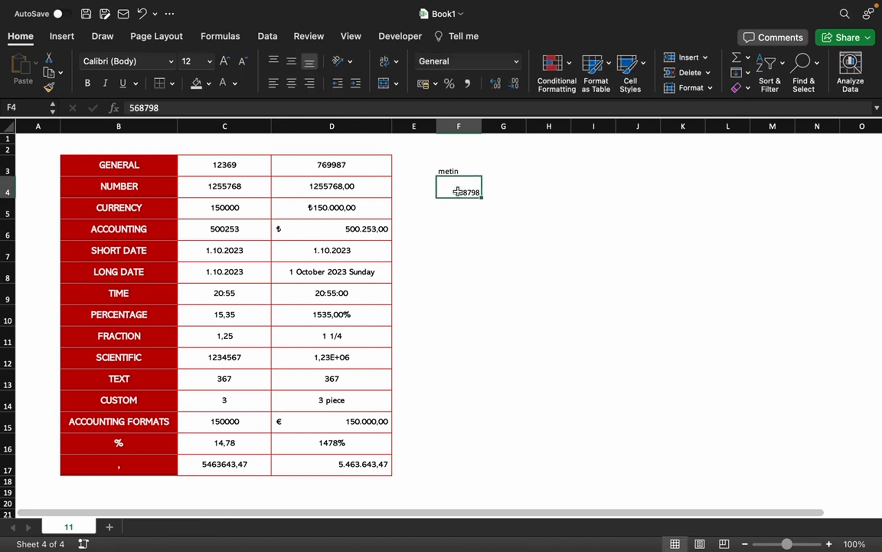
pyautogui.moveTo(462, 167); pyautogui.dragTo(469, 190)
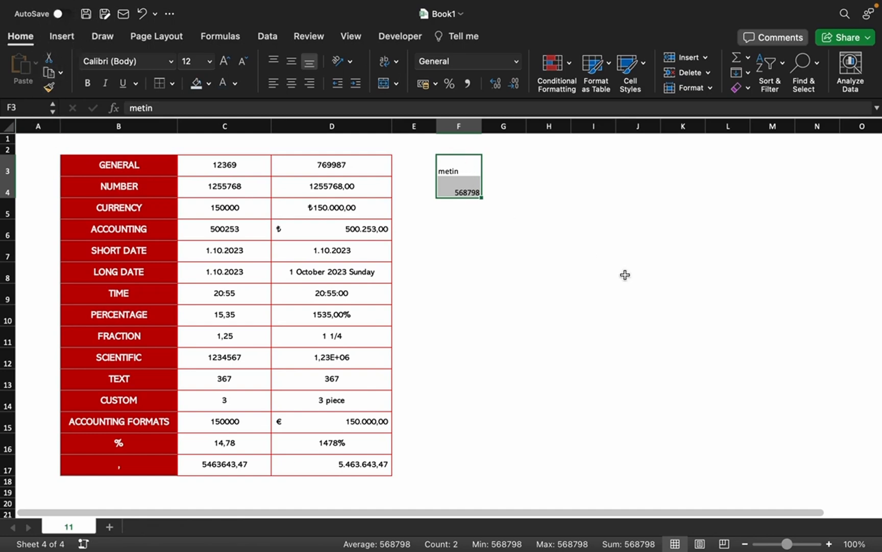
pyautogui.hotkey('ctrl', 'Up')
pyautogui.click(342, 47)
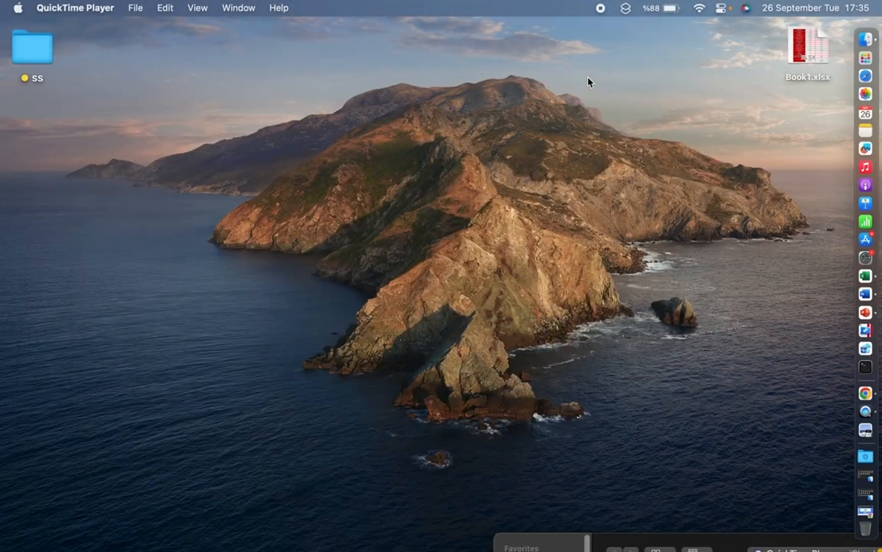